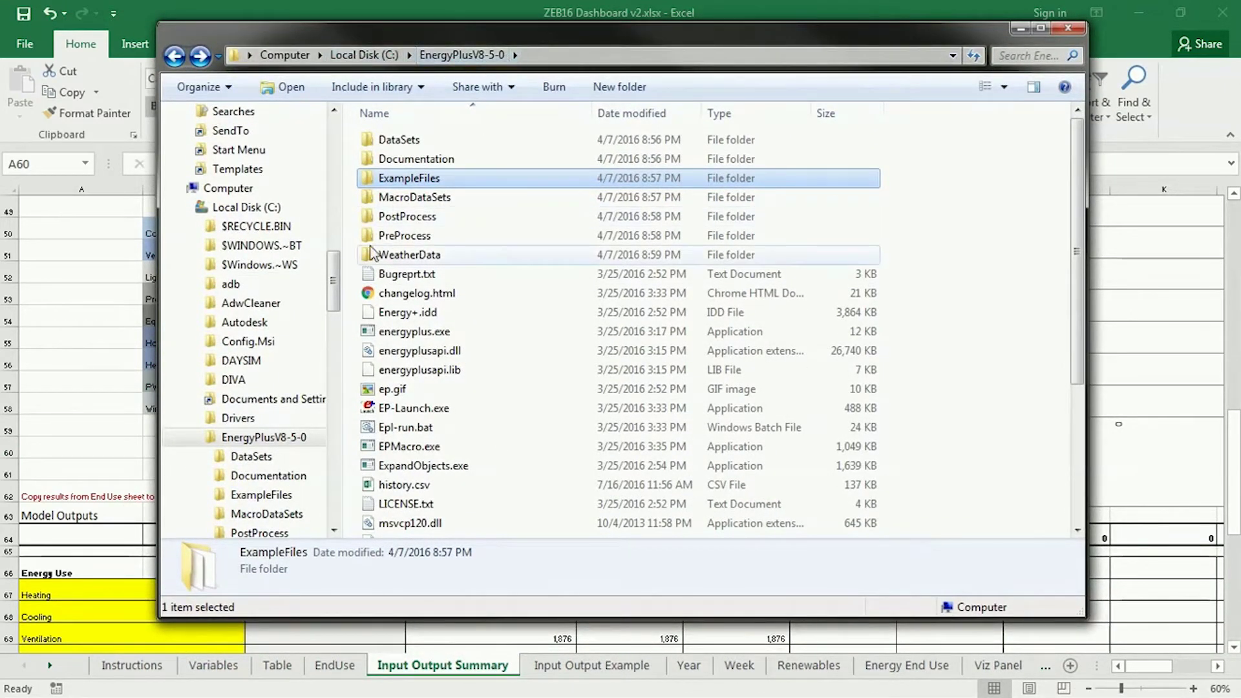
Step: Open the ExampleFiles folder and select HeatPumpAirToAirWithRHcontrol.idf among the heat-pump examples
{"action": "double_click", "coordinate": [413, 178]}
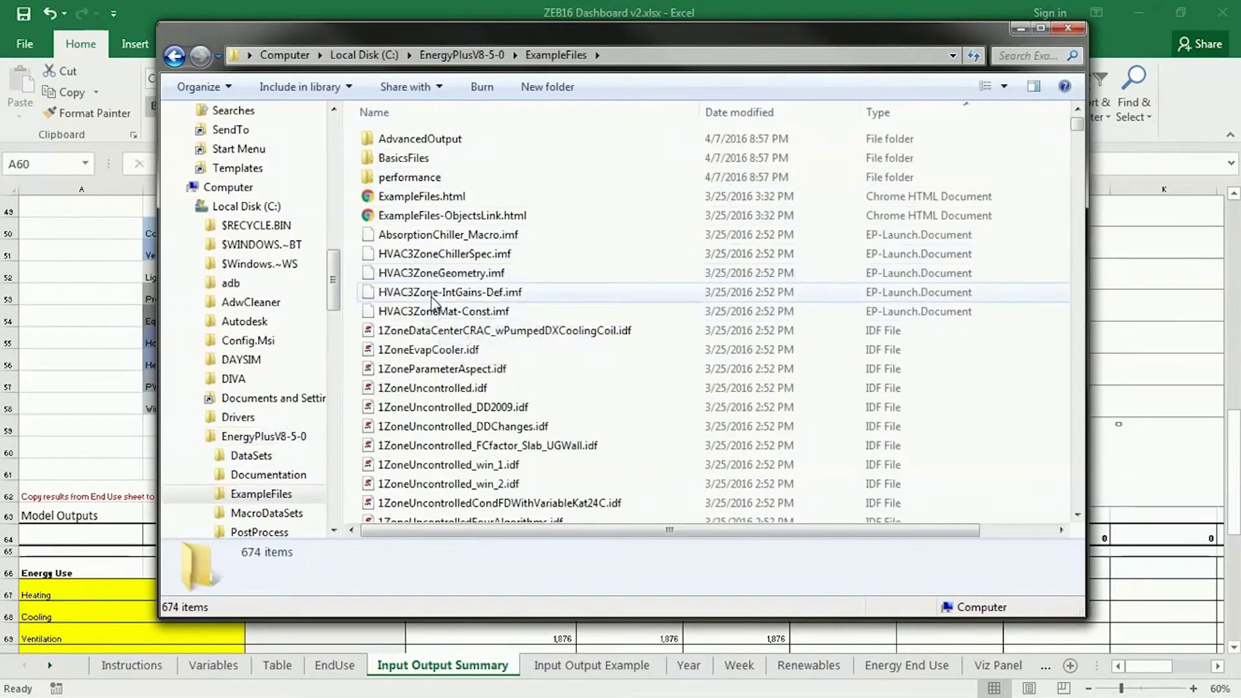
{"action": "left_click", "coordinate": [432, 296]}
{"action": "scroll", "coordinate": [435, 298], "scroll_direction": "down", "scroll_amount": 15}
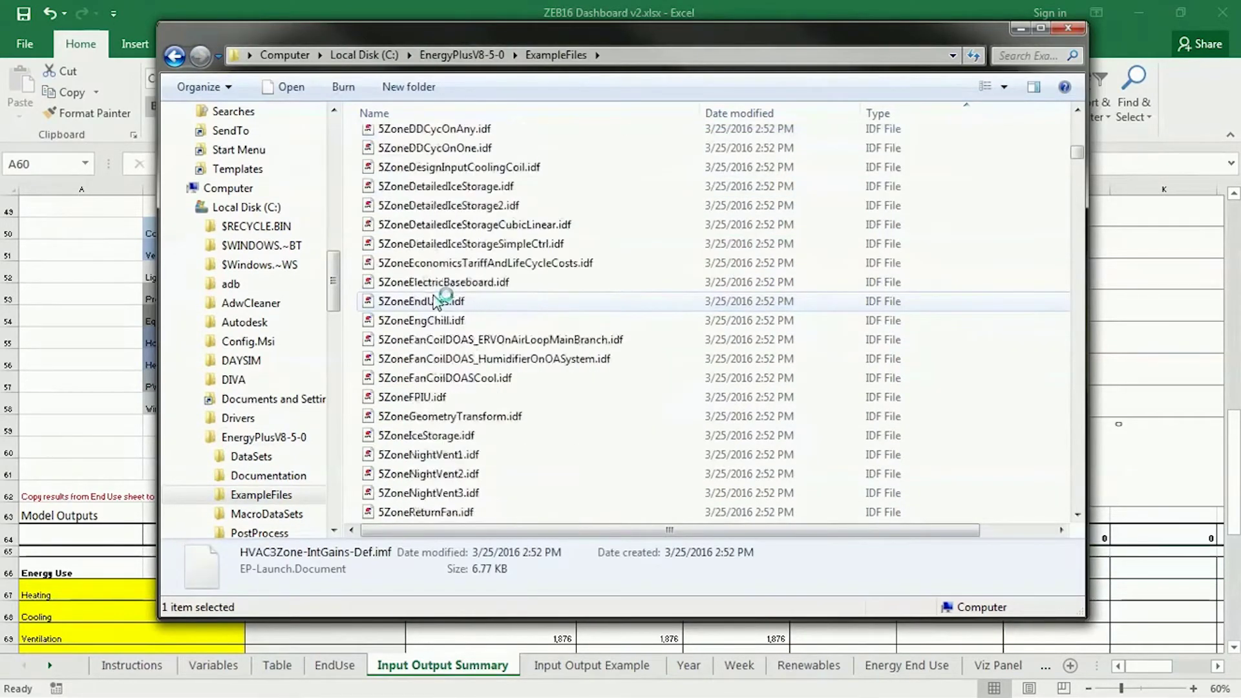
{"action": "scroll", "coordinate": [437, 301], "scroll_direction": "down", "scroll_amount": 20}
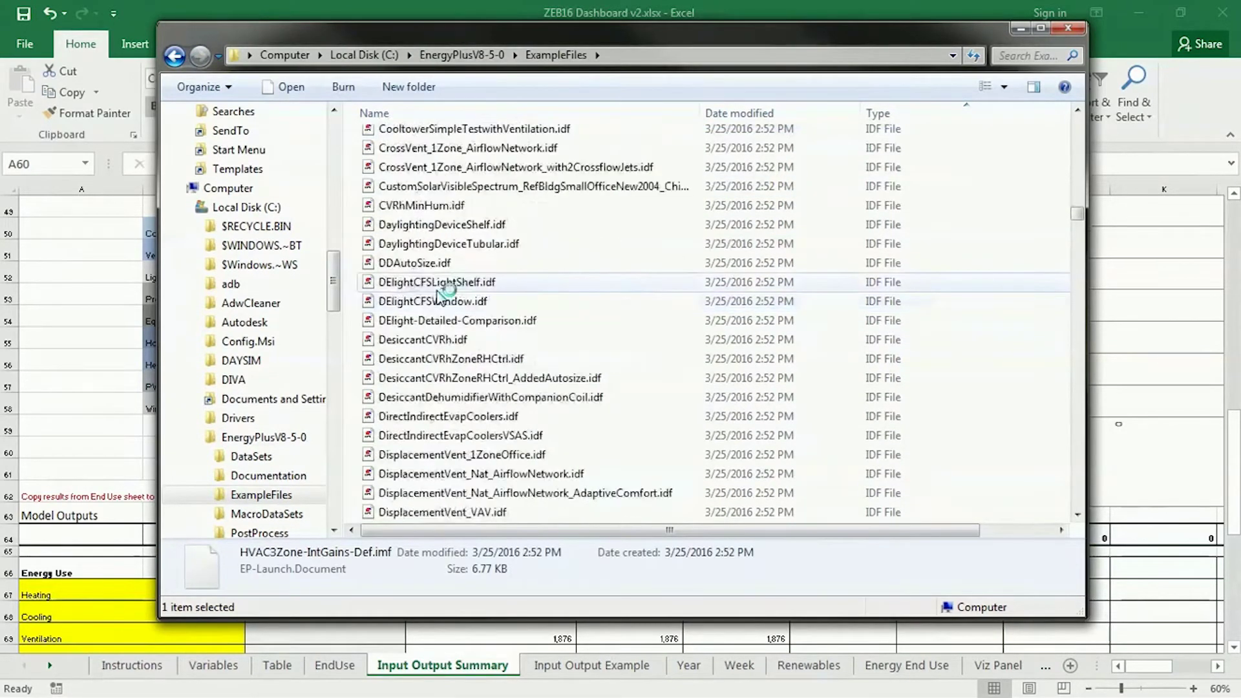
{"action": "scroll", "coordinate": [439, 297], "scroll_direction": "down", "scroll_amount": 20}
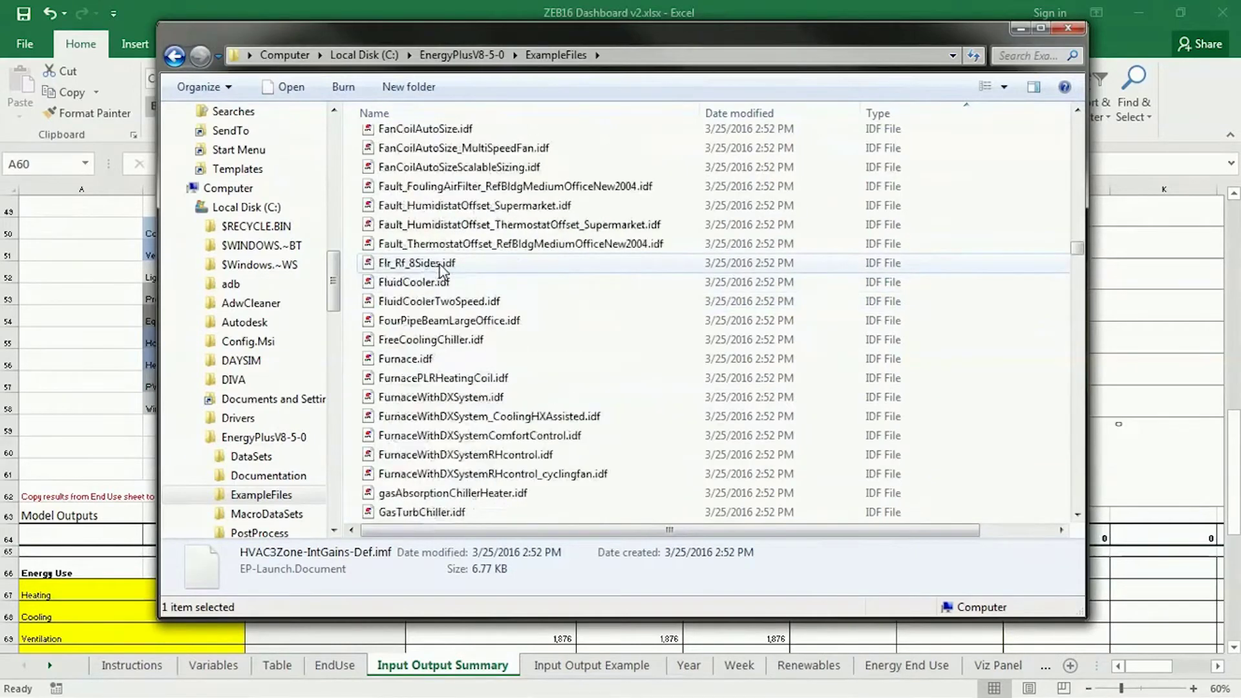
{"action": "scroll", "coordinate": [442, 270], "scroll_direction": "down", "scroll_amount": 8}
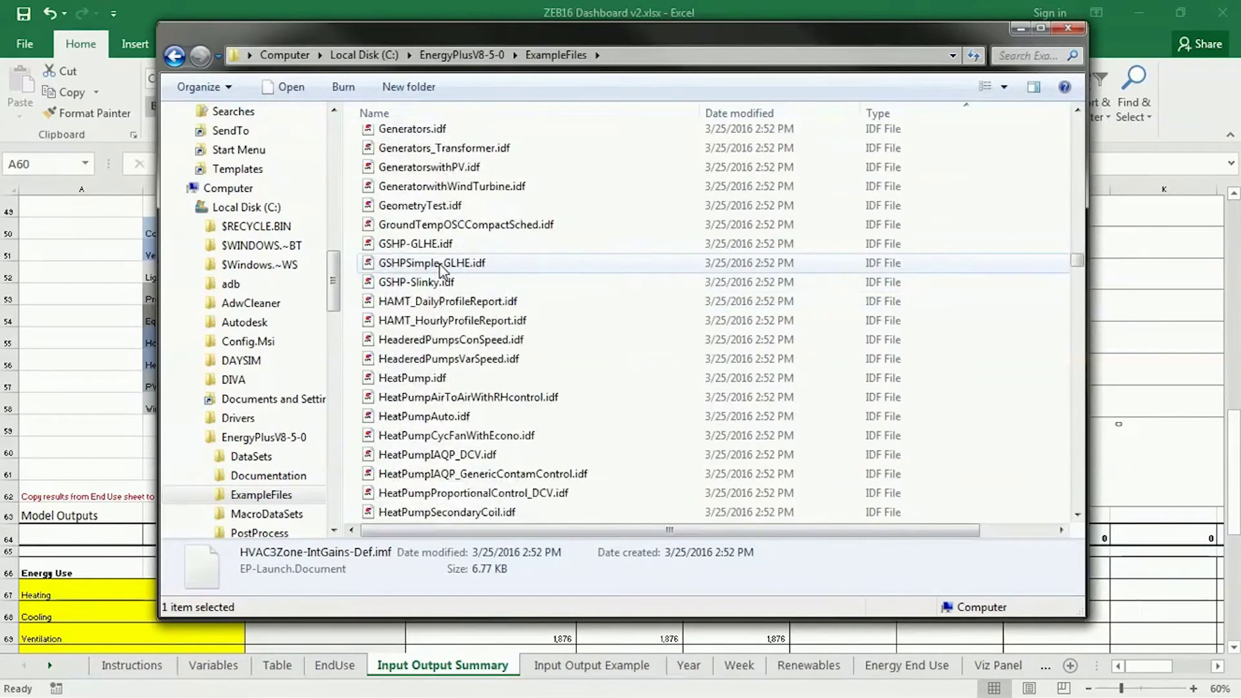
{"action": "left_click", "coordinate": [465, 474]}
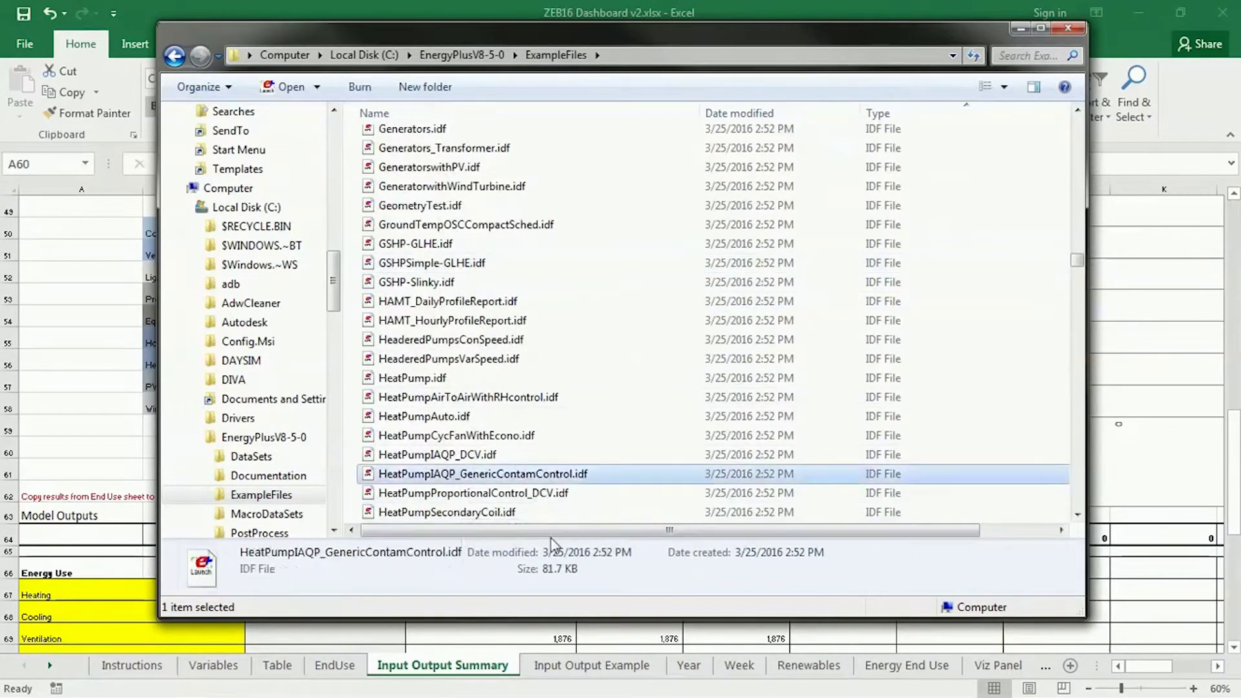
{"action": "left_click", "coordinate": [445, 416]}
{"action": "left_click", "coordinate": [463, 396]}
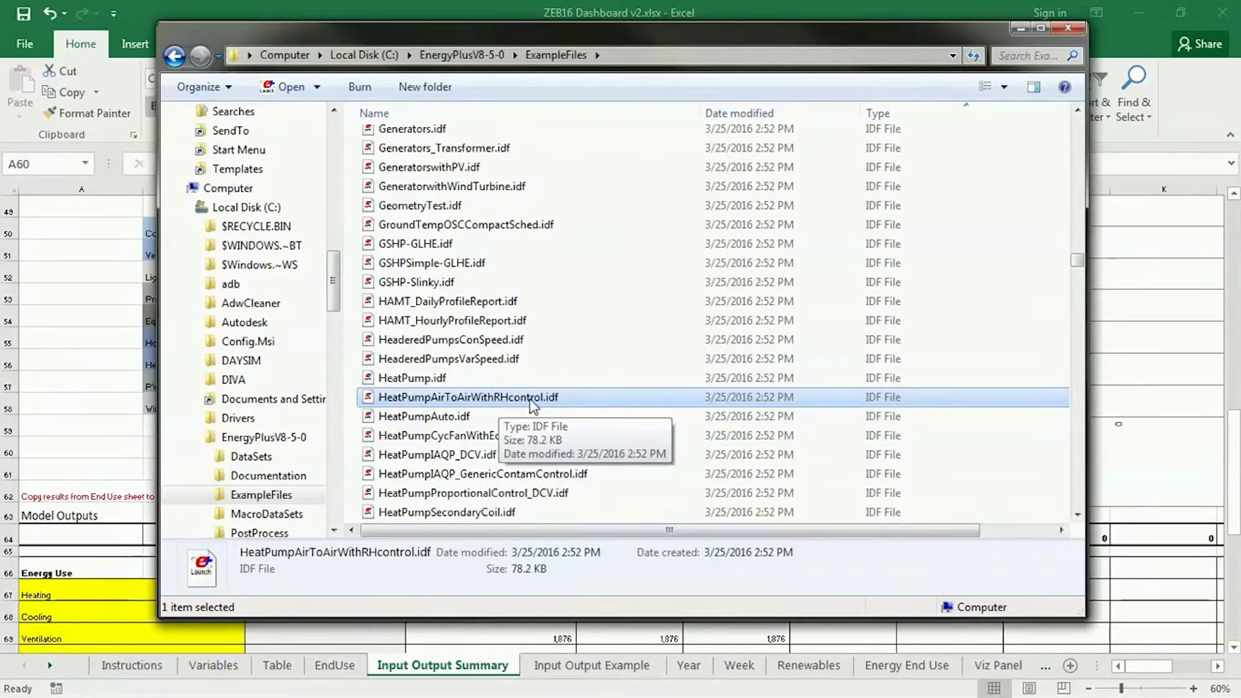
Step: Scroll further through the EnergyPlus example file list
{"action": "scroll", "coordinate": [433, 439], "scroll_direction": "down", "scroll_amount": 1}
{"action": "scroll", "coordinate": [433, 439], "scroll_direction": "down", "scroll_amount": 1}
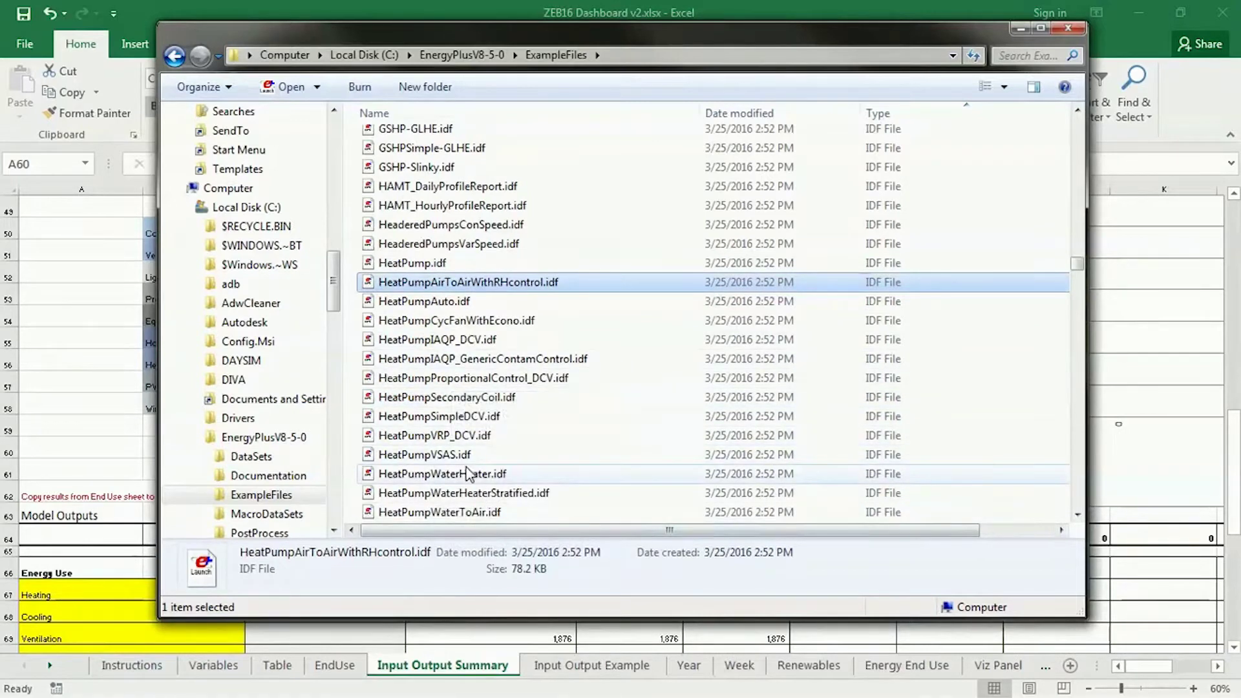
{"action": "scroll", "coordinate": [432, 479], "scroll_direction": "down", "scroll_amount": 1}
{"action": "scroll", "coordinate": [440, 492], "scroll_direction": "down", "scroll_amount": 1}
{"action": "scroll", "coordinate": [440, 493], "scroll_direction": "down", "scroll_amount": 3}
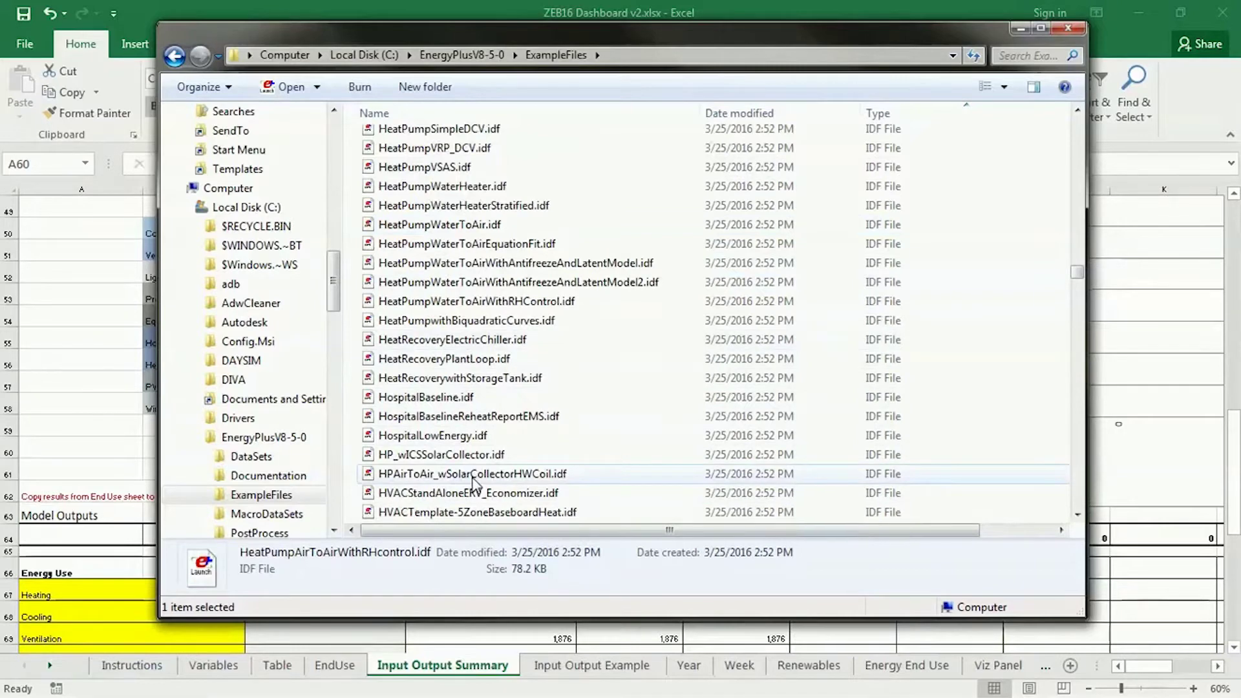
{"action": "scroll", "coordinate": [474, 483], "scroll_direction": "down", "scroll_amount": 5}
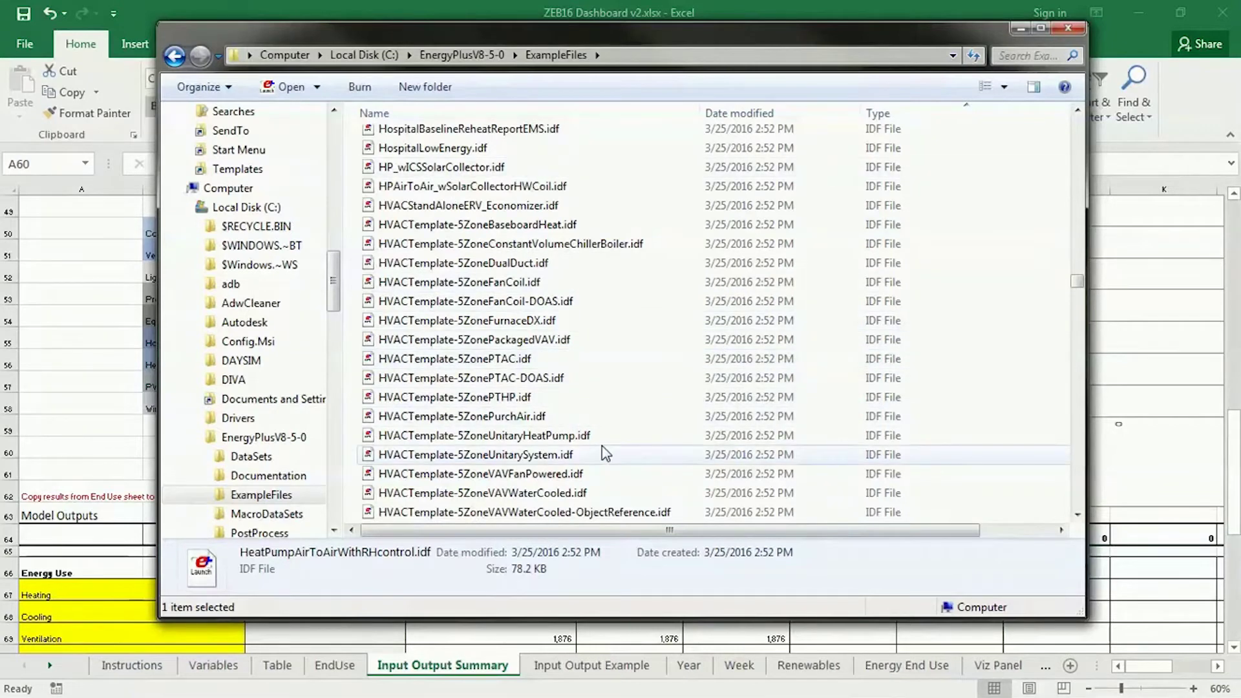
{"action": "scroll", "coordinate": [484, 428], "scroll_direction": "down", "scroll_amount": 4}
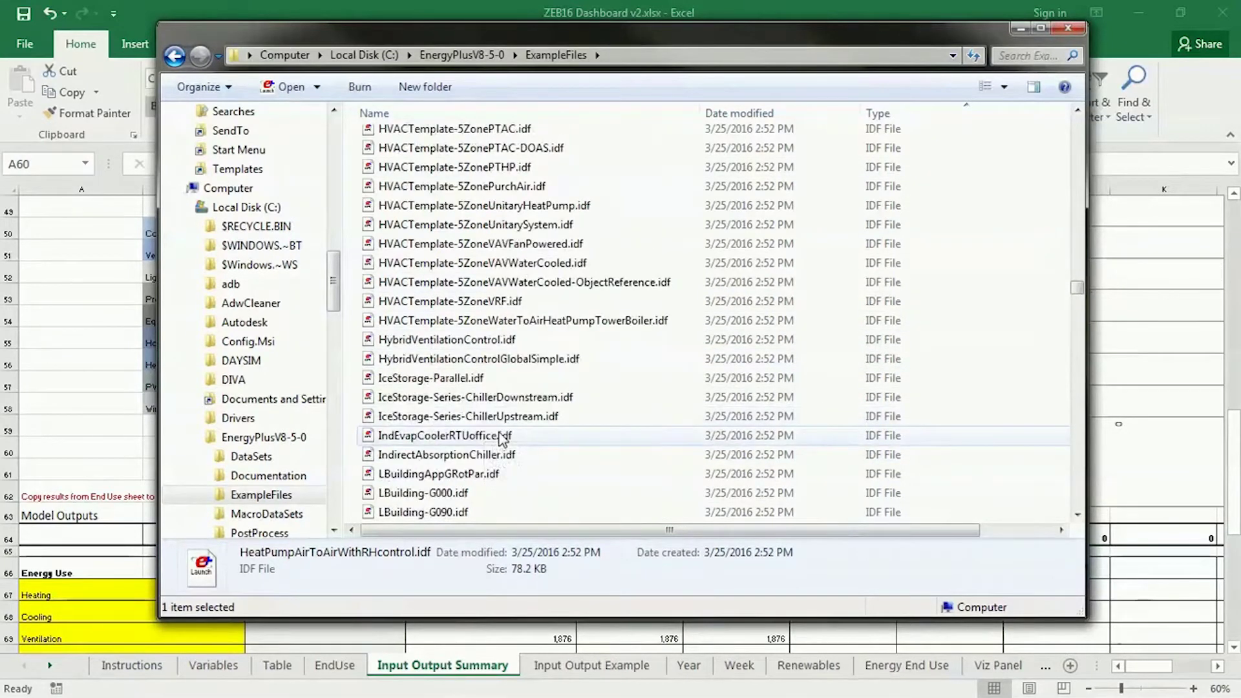
{"action": "scroll", "coordinate": [485, 433], "scroll_direction": "up", "scroll_amount": 5}
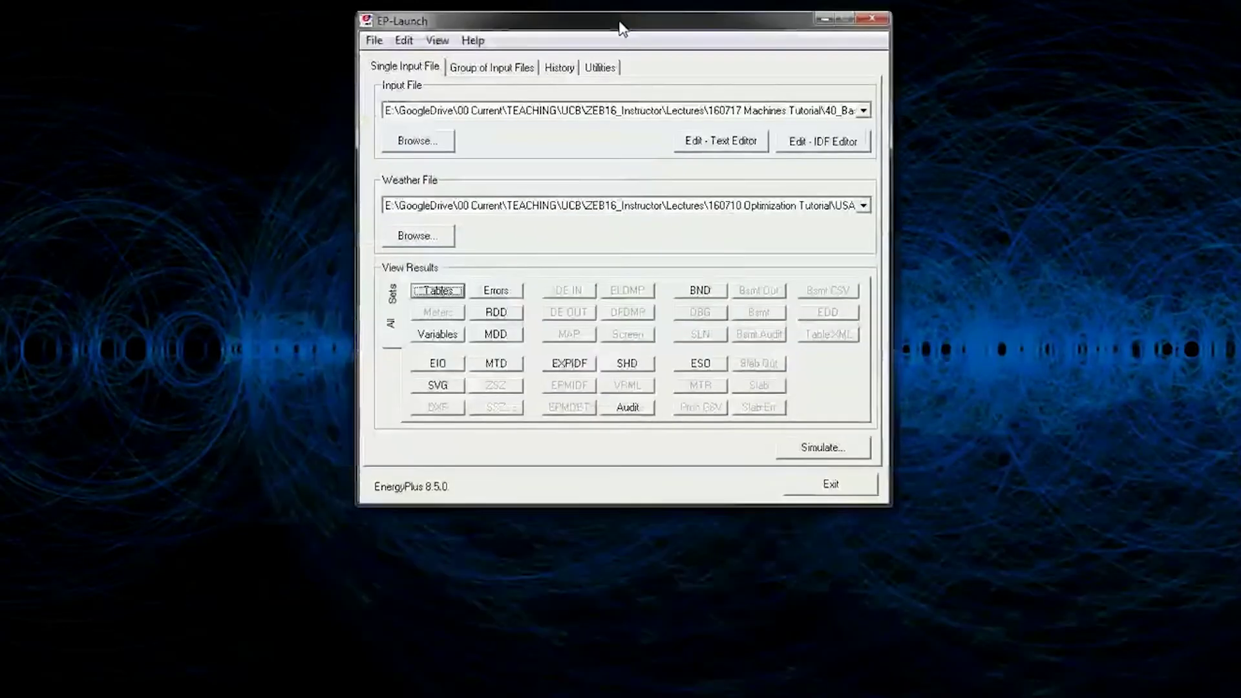
Step: Browse to 40_Baseline 03.idf and confirm it as the EP-Launch input file
{"action": "left_click", "coordinate": [427, 175]}
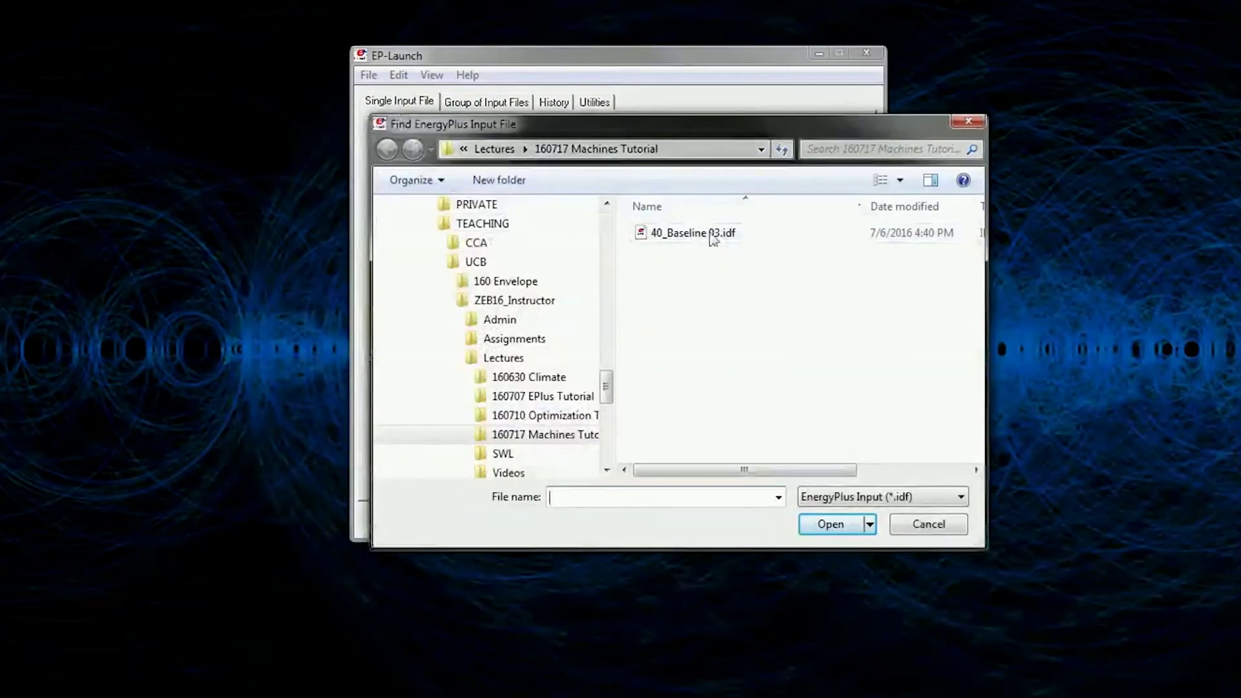
{"action": "left_click", "coordinate": [714, 237]}
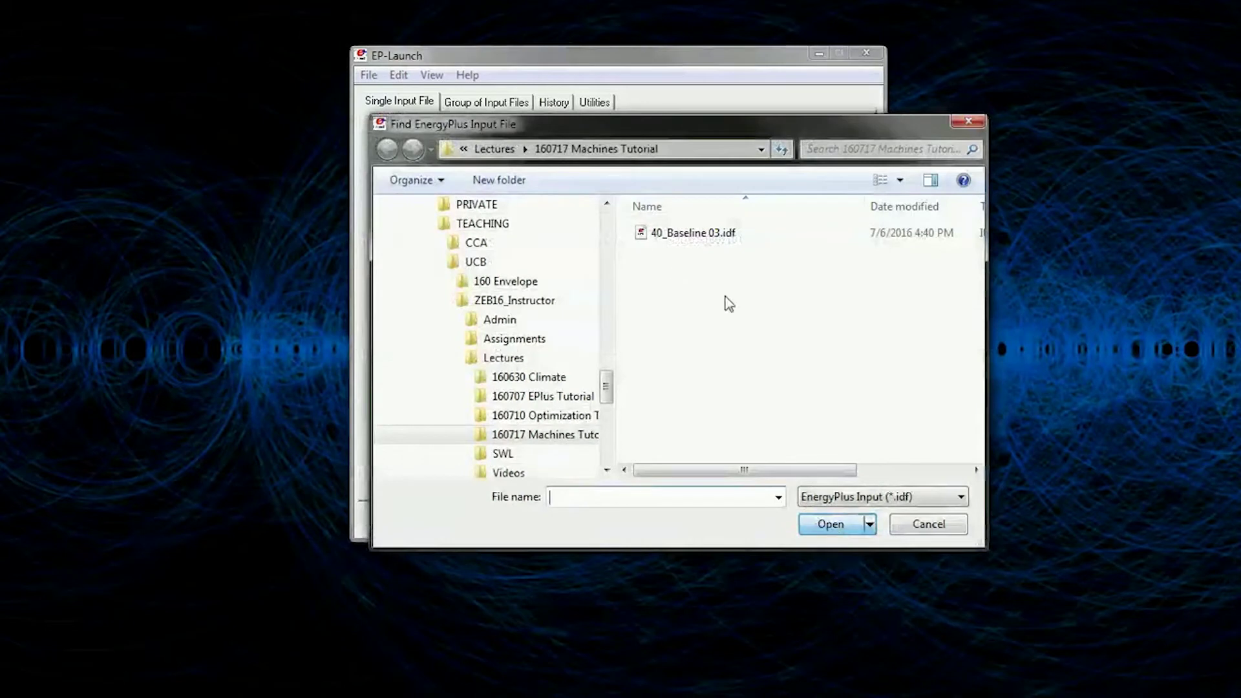
{"action": "left_click", "coordinate": [703, 232]}
{"action": "key", "text": "Return"}
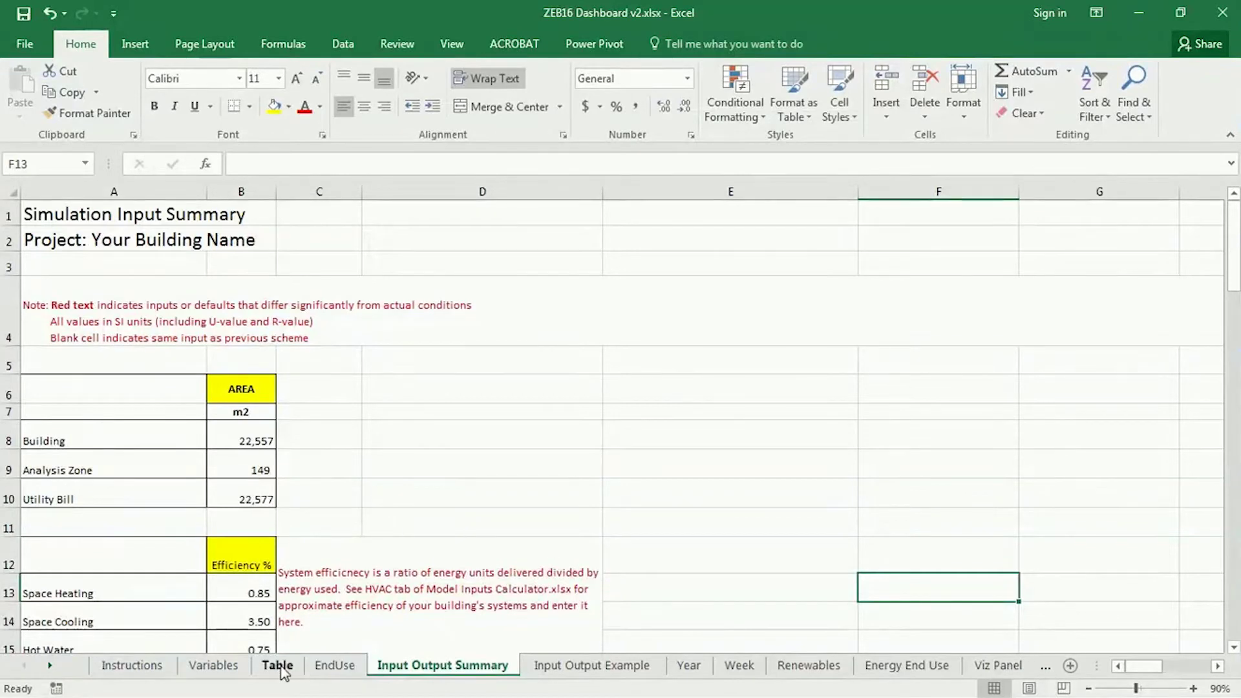
Step: Copy the efficiency-adjusted end-use totals G28:G34 from the EndUse sheet
{"action": "left_click", "coordinate": [278, 666]}
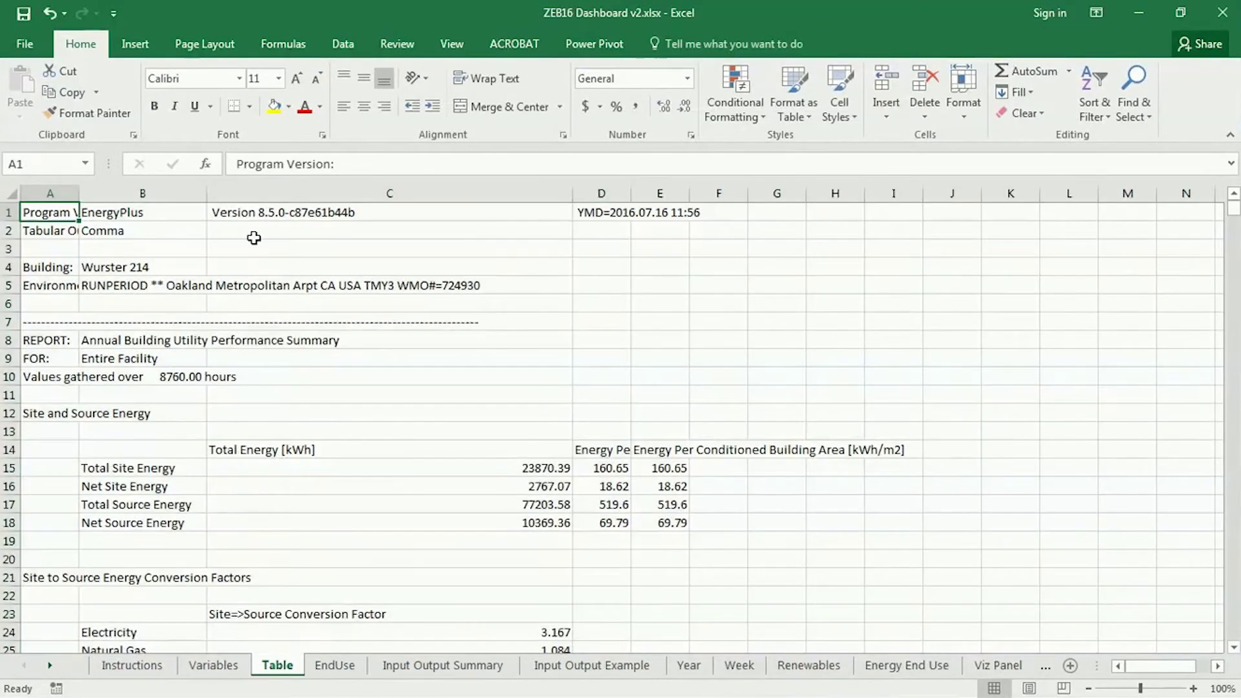
{"action": "left_click", "coordinate": [335, 665]}
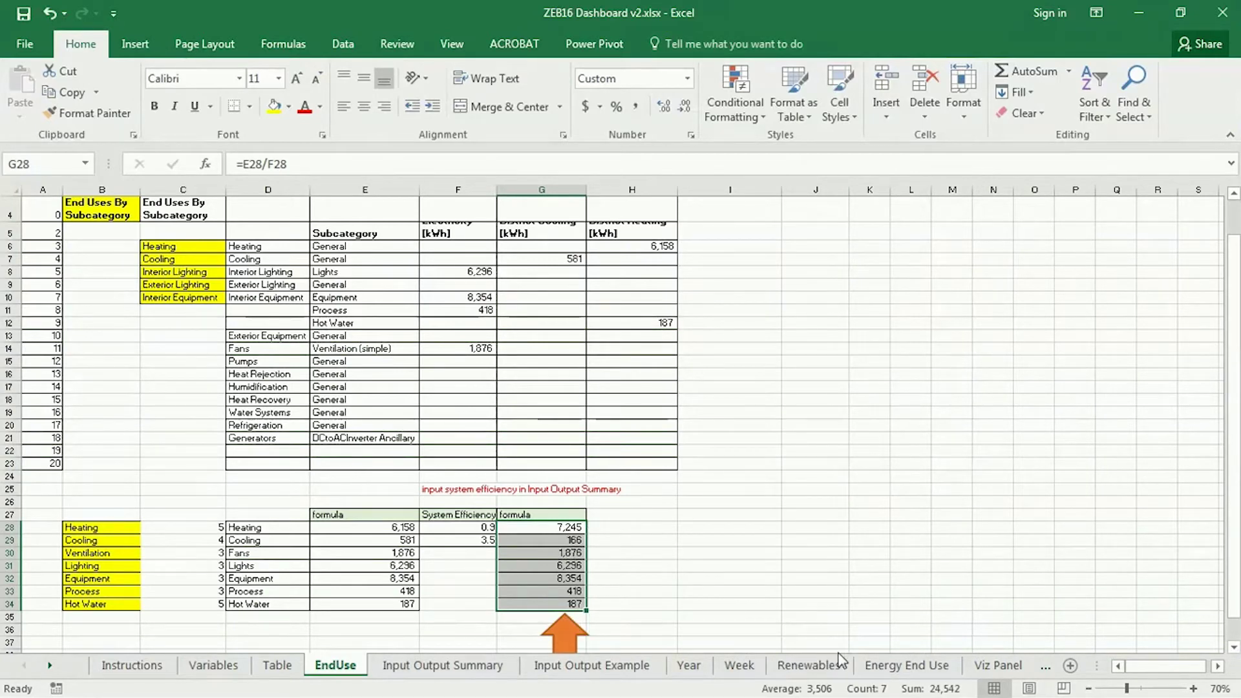
{"action": "key", "text": "ctrl+c"}
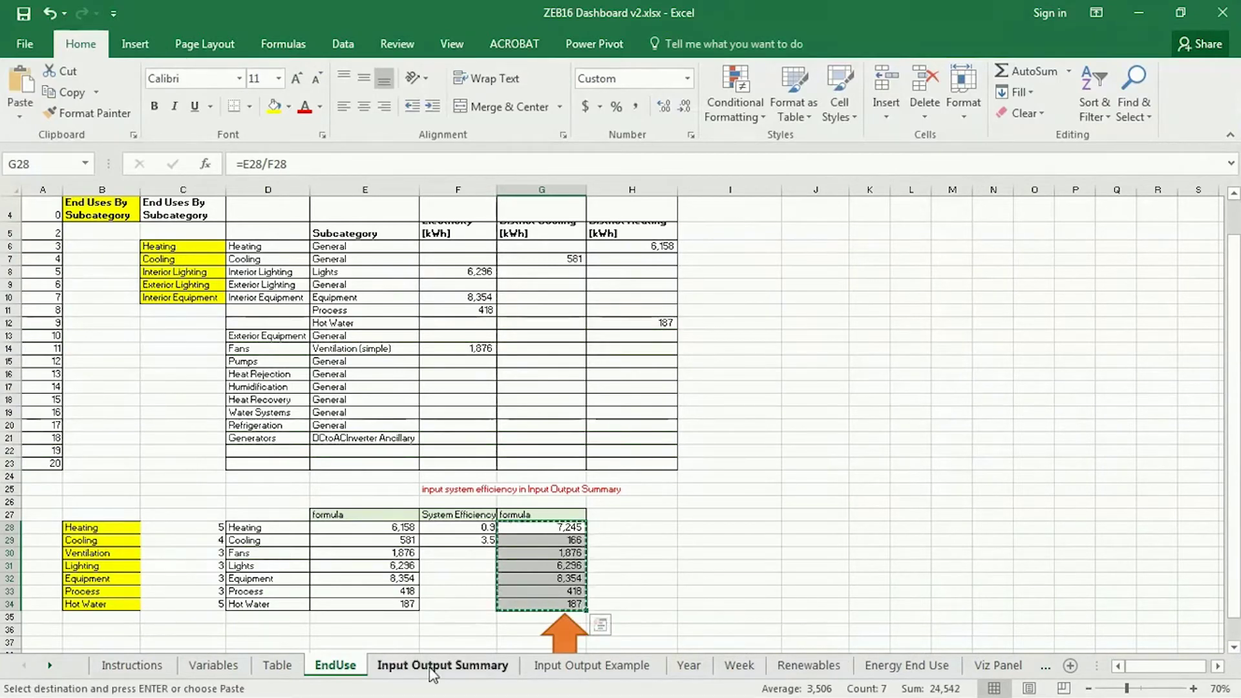
Step: Zoom out on the Input Output Summary sheet and review the Energy Use values E67:E73
{"action": "left_click", "coordinate": [432, 672]}
{"action": "scroll", "coordinate": [417, 471], "scroll_direction": "down", "scroll_amount": 10}
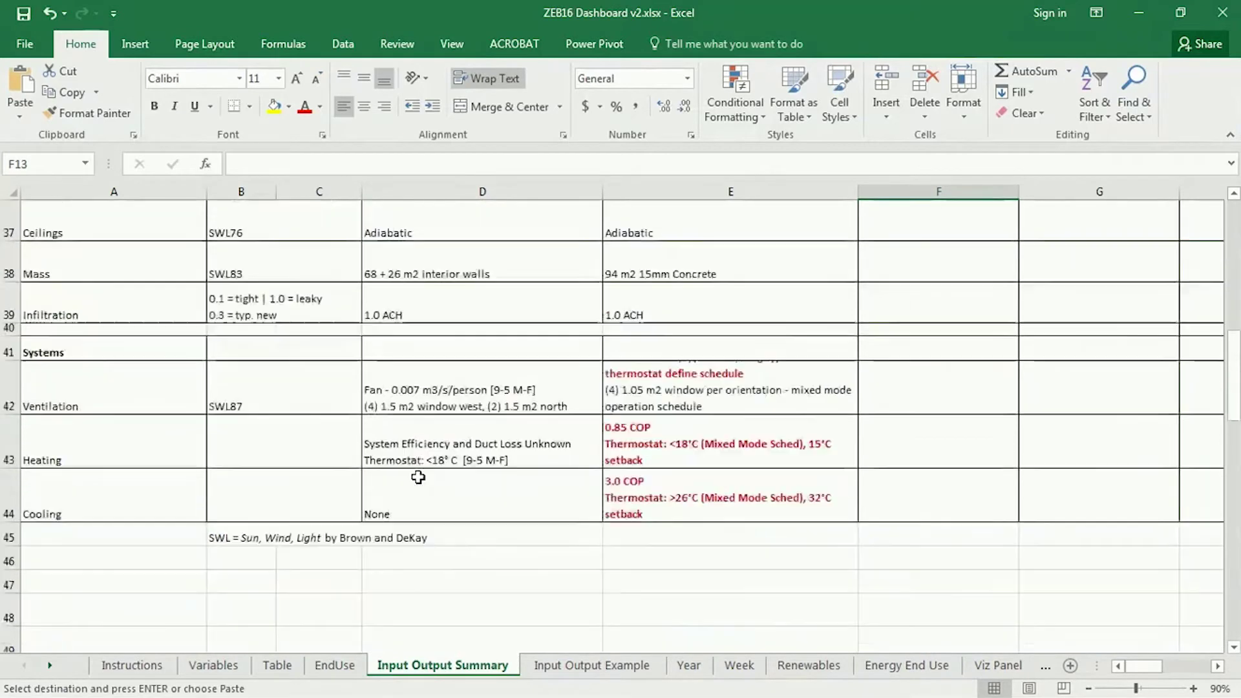
{"action": "scroll", "coordinate": [665, 554], "scroll_direction": "down", "scroll_amount": 5}
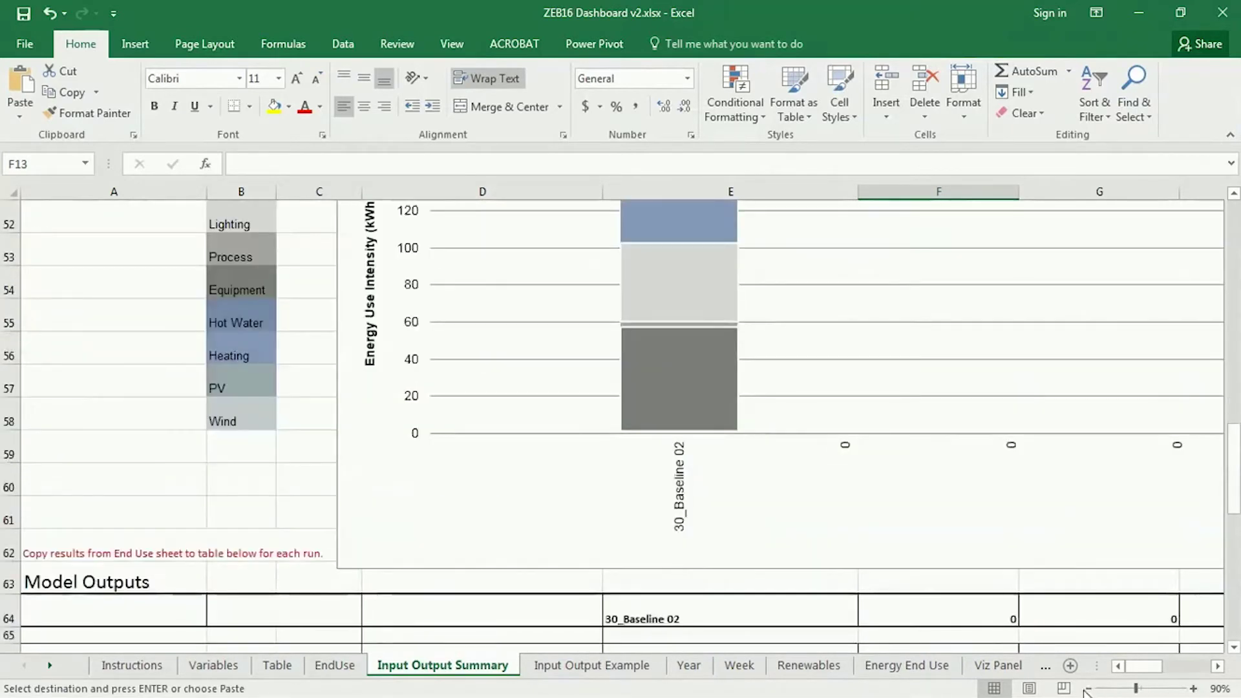
{"action": "left_click", "coordinate": [1088, 689]}
{"action": "left_click", "coordinate": [1087, 689]}
{"action": "left_click", "coordinate": [1088, 689]}
{"action": "scroll", "coordinate": [640, 526], "scroll_direction": "down", "scroll_amount": 3}
{"action": "left_click_drag", "start_coordinate": [556, 419], "coordinate": [540, 551]}
{"action": "left_click", "coordinate": [463, 459]}
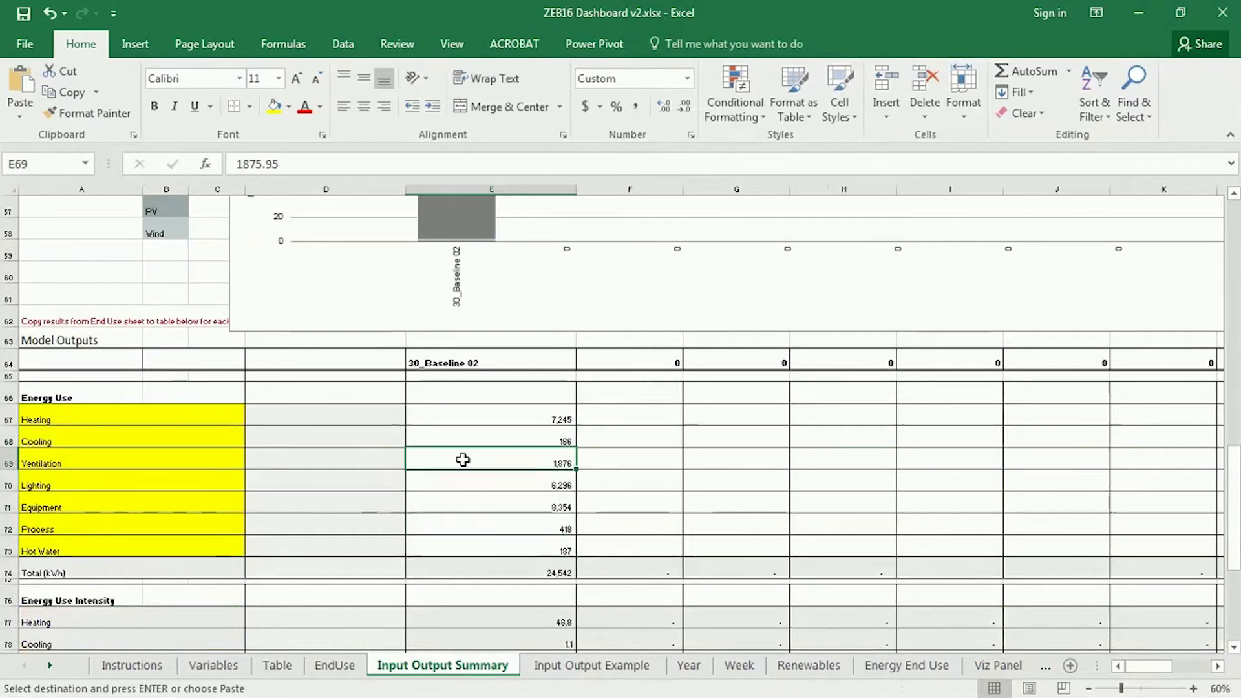
{"action": "scroll", "coordinate": [489, 568], "scroll_direction": "up", "scroll_amount": 2}
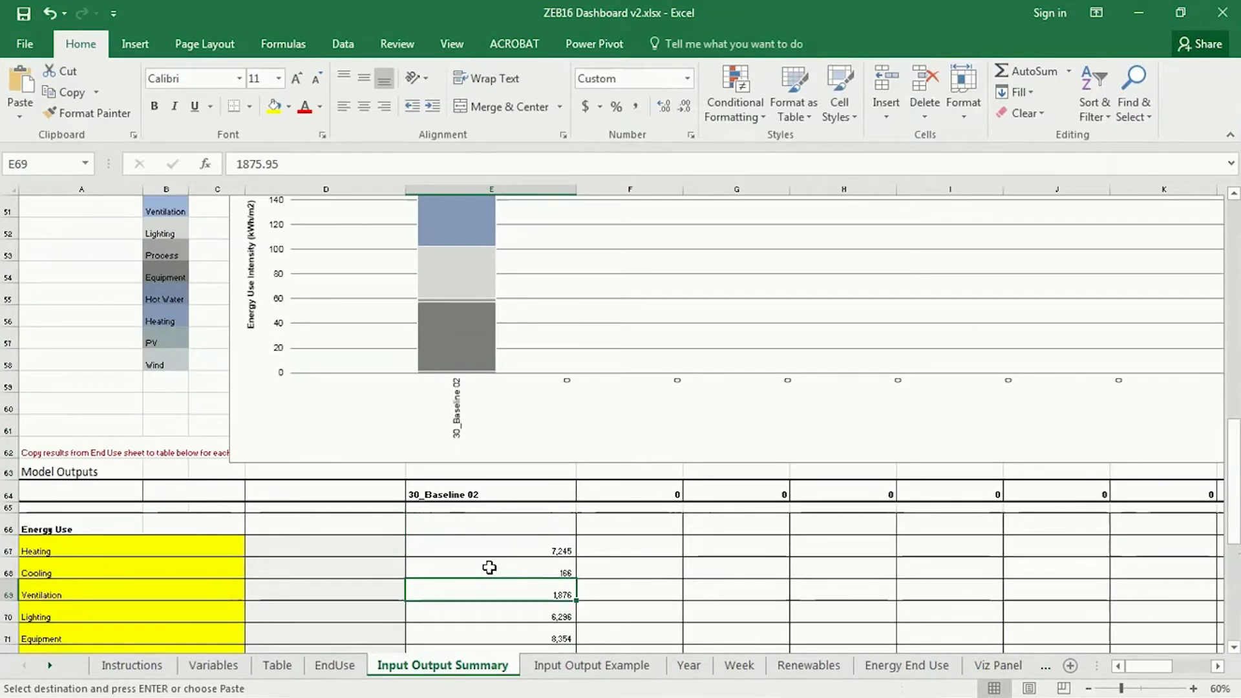
{"action": "scroll", "coordinate": [489, 567], "scroll_direction": "up", "scroll_amount": 3}
{"action": "scroll", "coordinate": [464, 571], "scroll_direction": "up", "scroll_amount": 10}
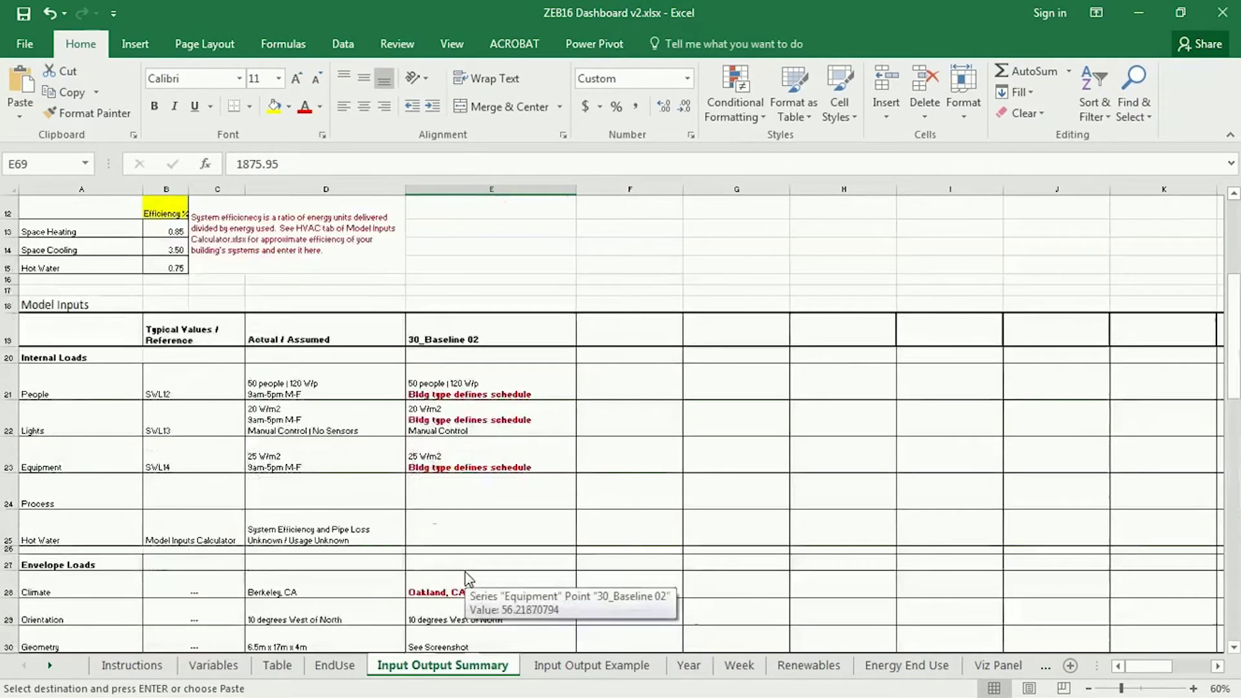
Step: Rename the E19 scenario heading to 40_Baseline 03 by replacing its run number with 40
{"action": "left_click", "coordinate": [416, 337]}
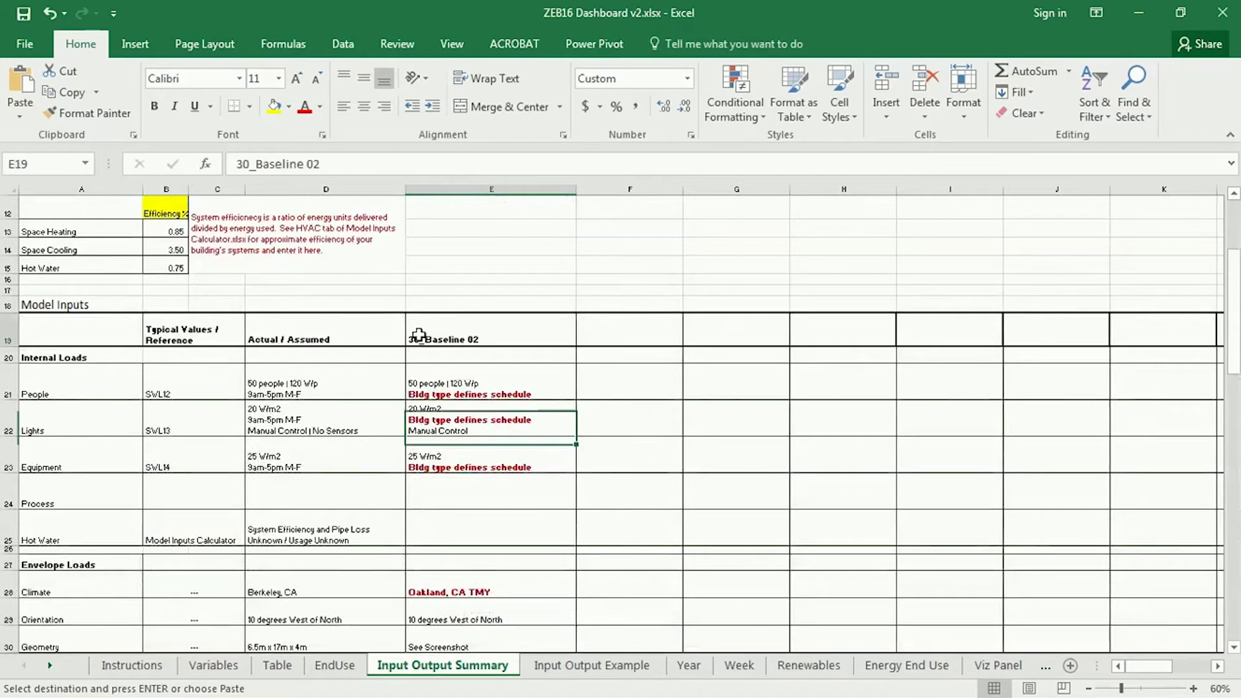
{"action": "left_click", "coordinate": [251, 164]}
{"action": "key", "text": "BackSpace"}
{"action": "key", "text": "BackSpace"}
{"action": "type", "text": "40"}
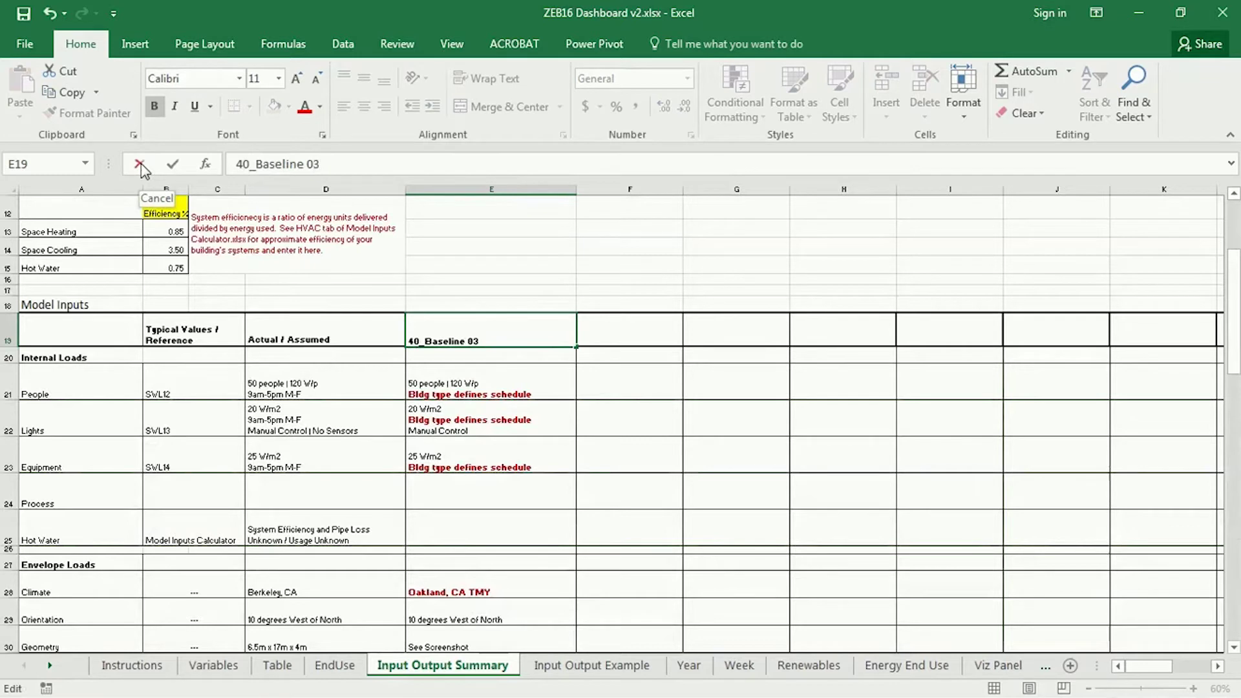
{"action": "key", "text": "Return"}
{"action": "key", "text": "Up"}
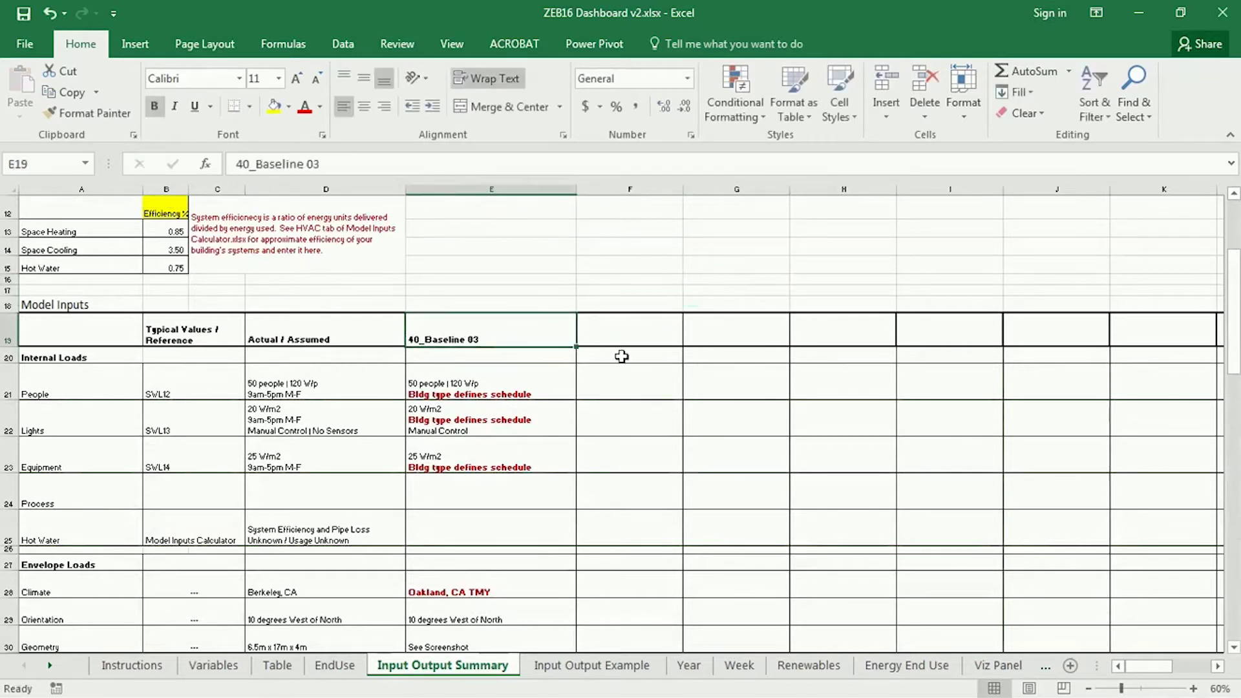
{"action": "key", "text": "Right"}
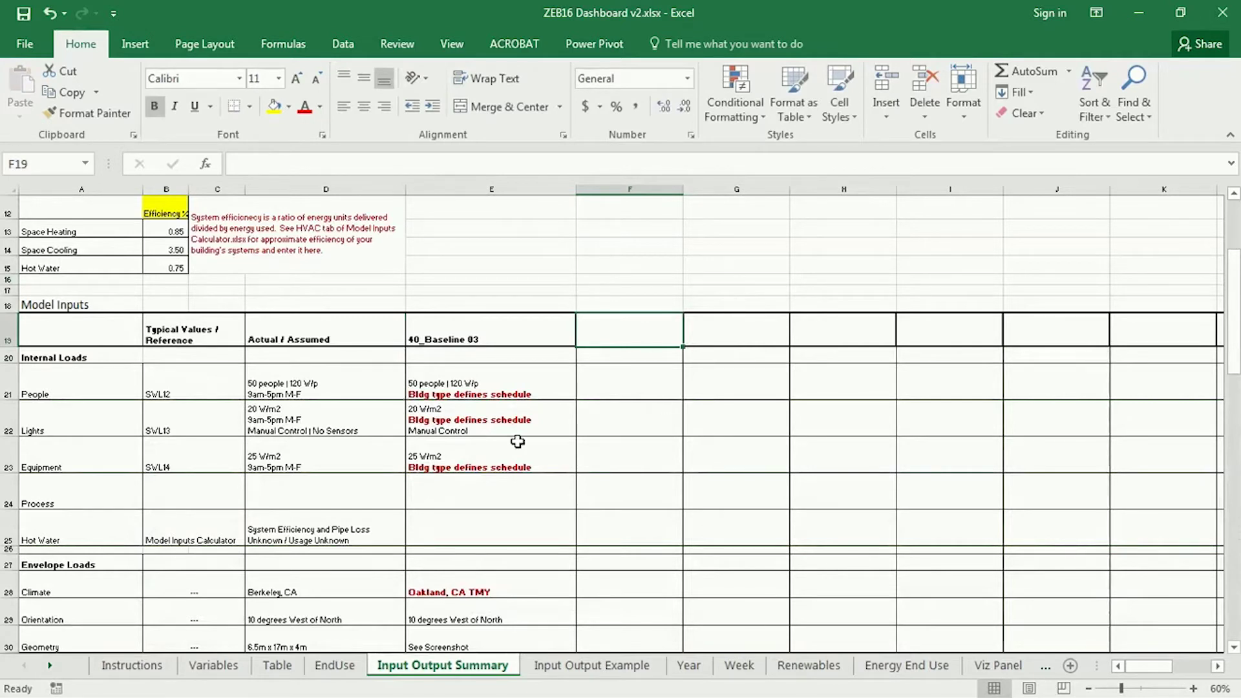
Step: Select cell E15 and bring up the Model Inputs Calculator HVAC sheet
{"action": "left_click", "coordinate": [494, 267]}
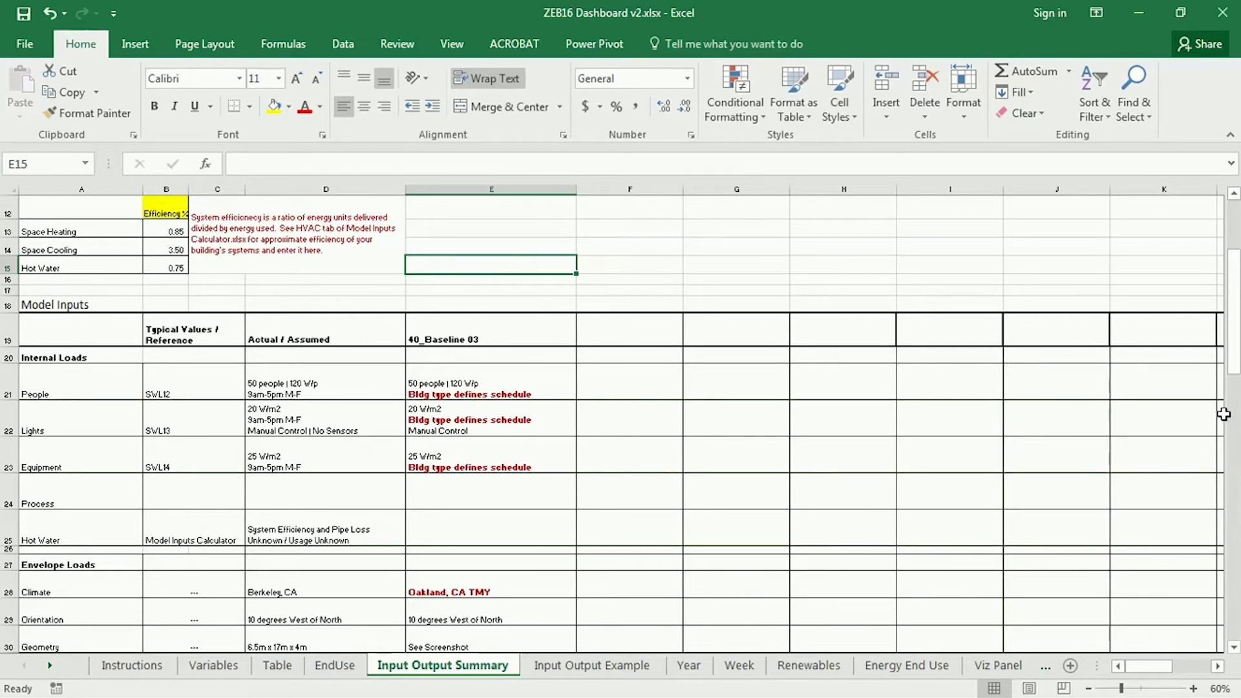
{"action": "key", "text": "alt+Tab"}
{"action": "left_click", "coordinate": [210, 354]}
{"action": "scroll", "coordinate": [239, 357], "scroll_direction": "down", "scroll_amount": 3}
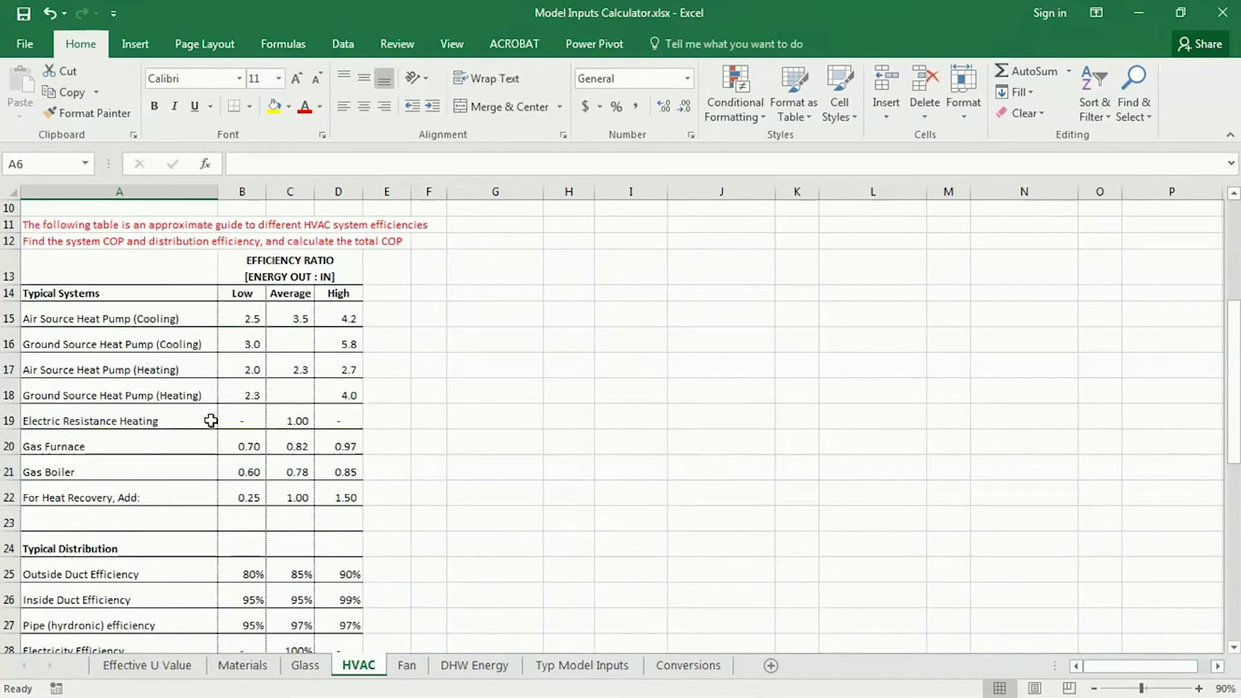
{"action": "scroll", "coordinate": [67, 488], "scroll_direction": "down", "scroll_amount": 2}
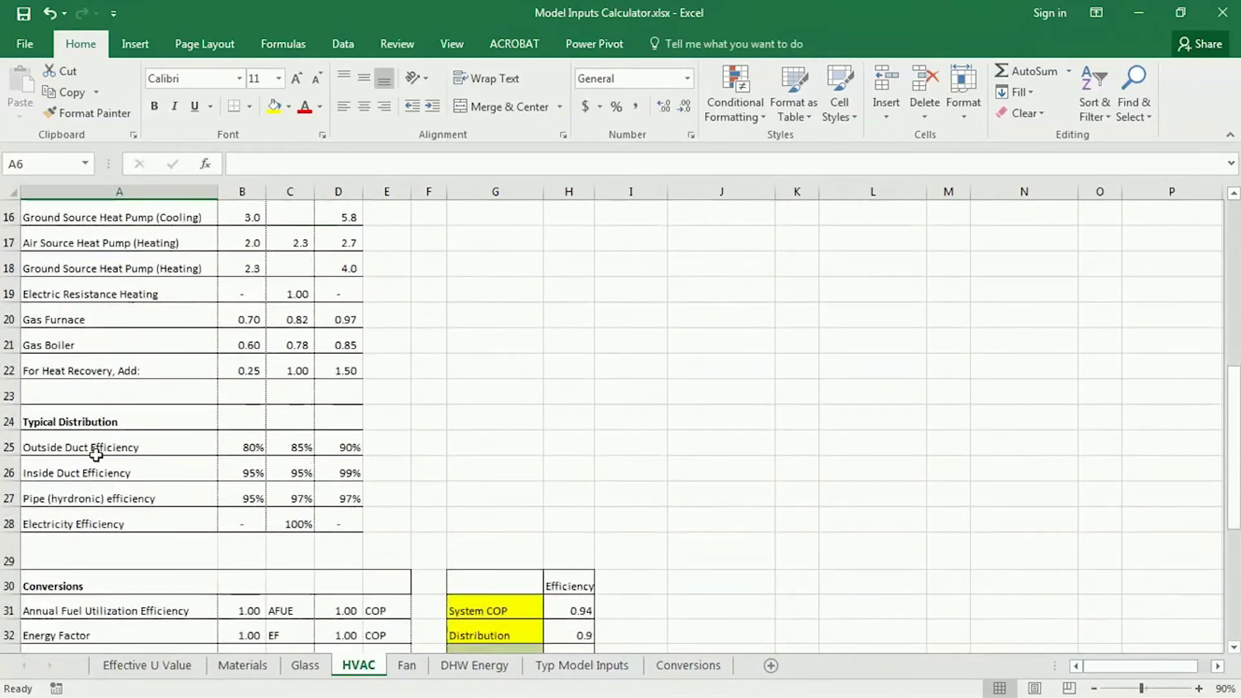
{"action": "scroll", "coordinate": [80, 473], "scroll_direction": "up", "scroll_amount": 1}
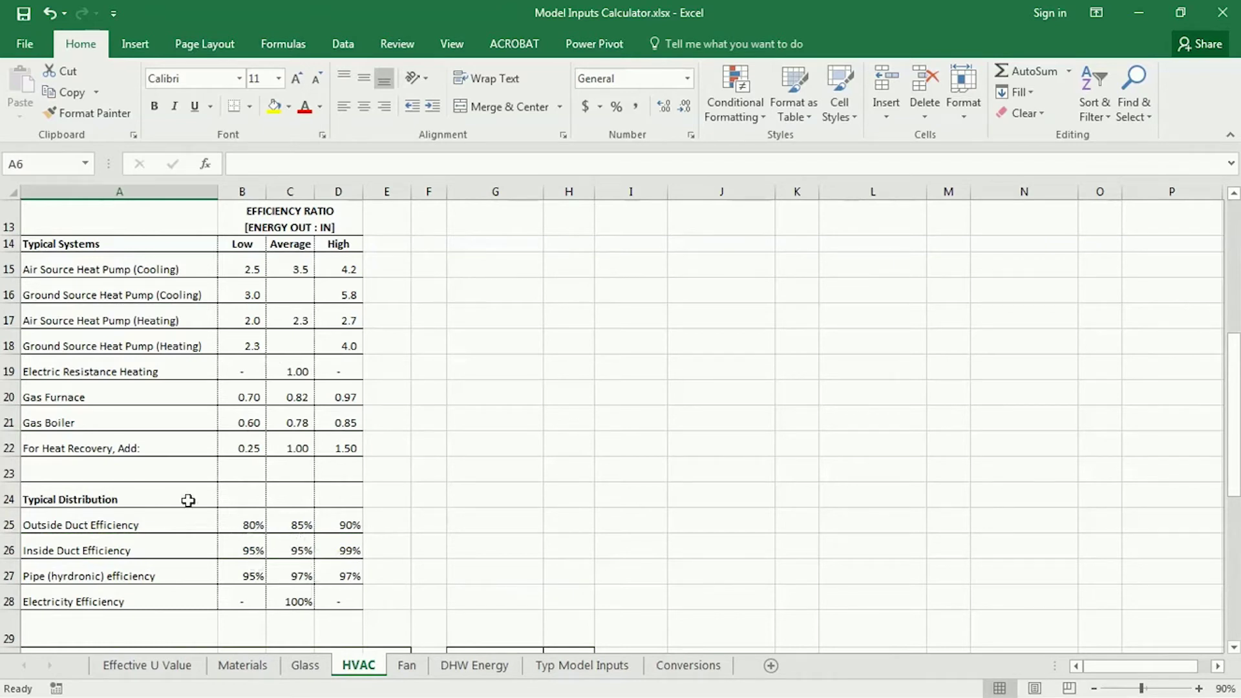
{"action": "left_click", "coordinate": [347, 574]}
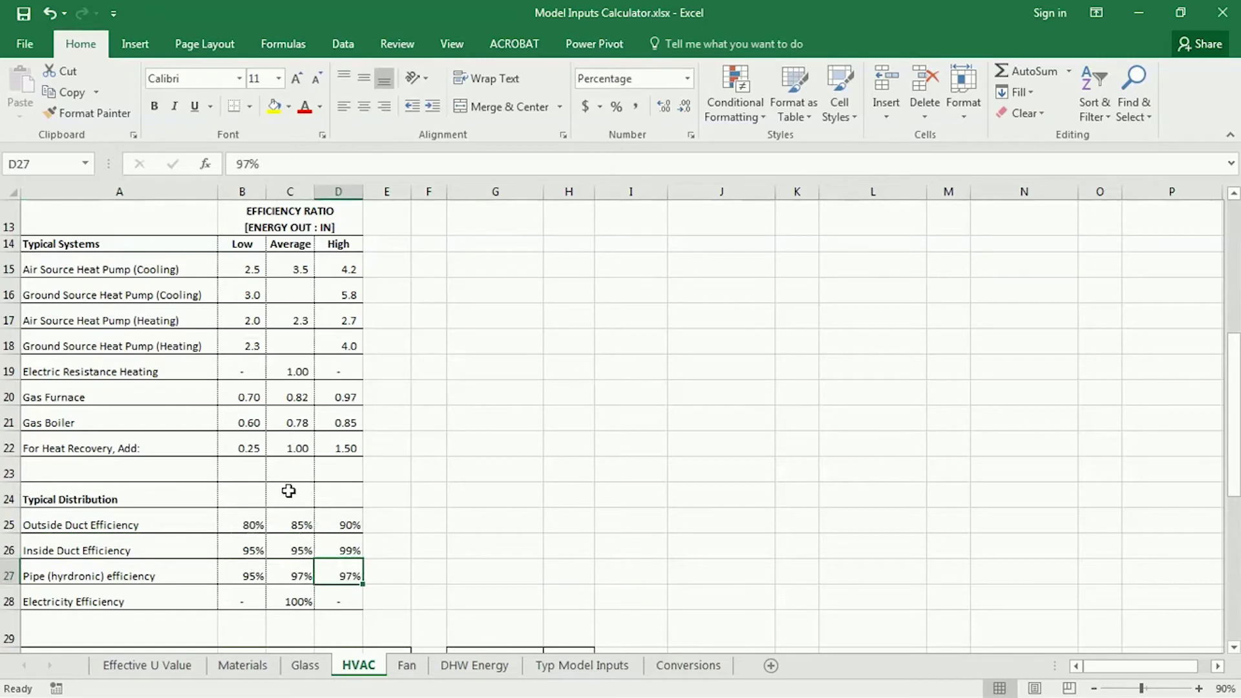
{"action": "scroll", "coordinate": [367, 472], "scroll_direction": "down", "scroll_amount": 3}
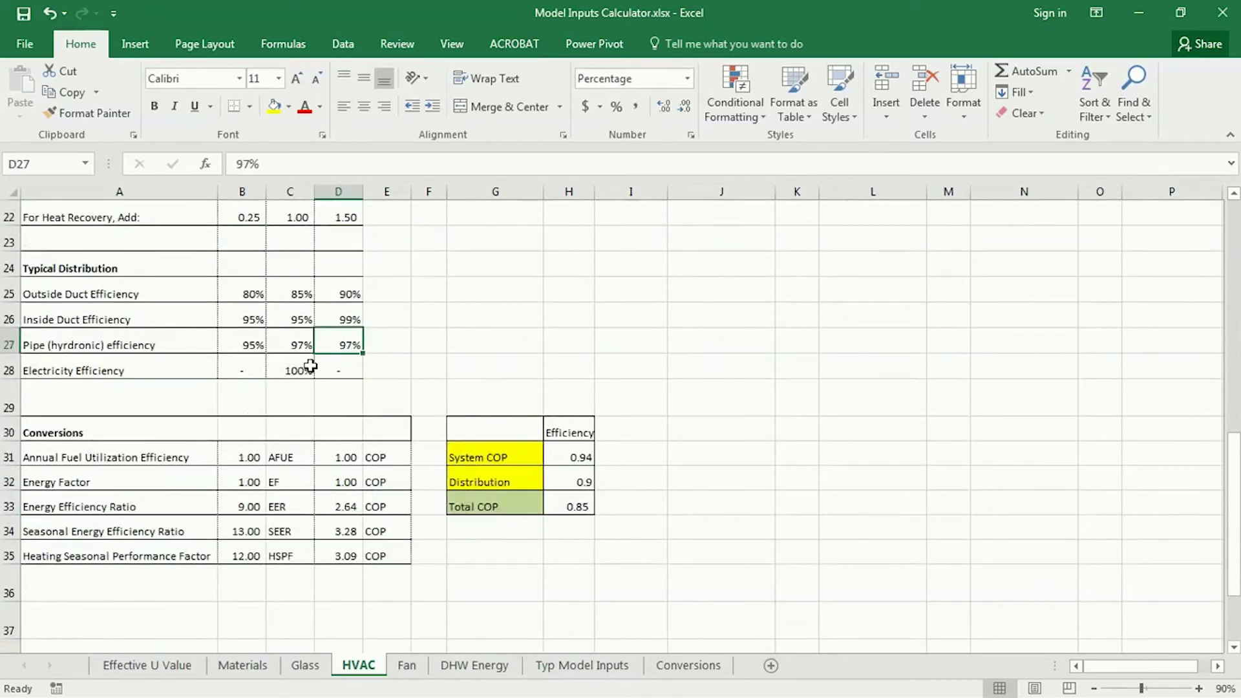
{"action": "left_click", "coordinate": [568, 456]}
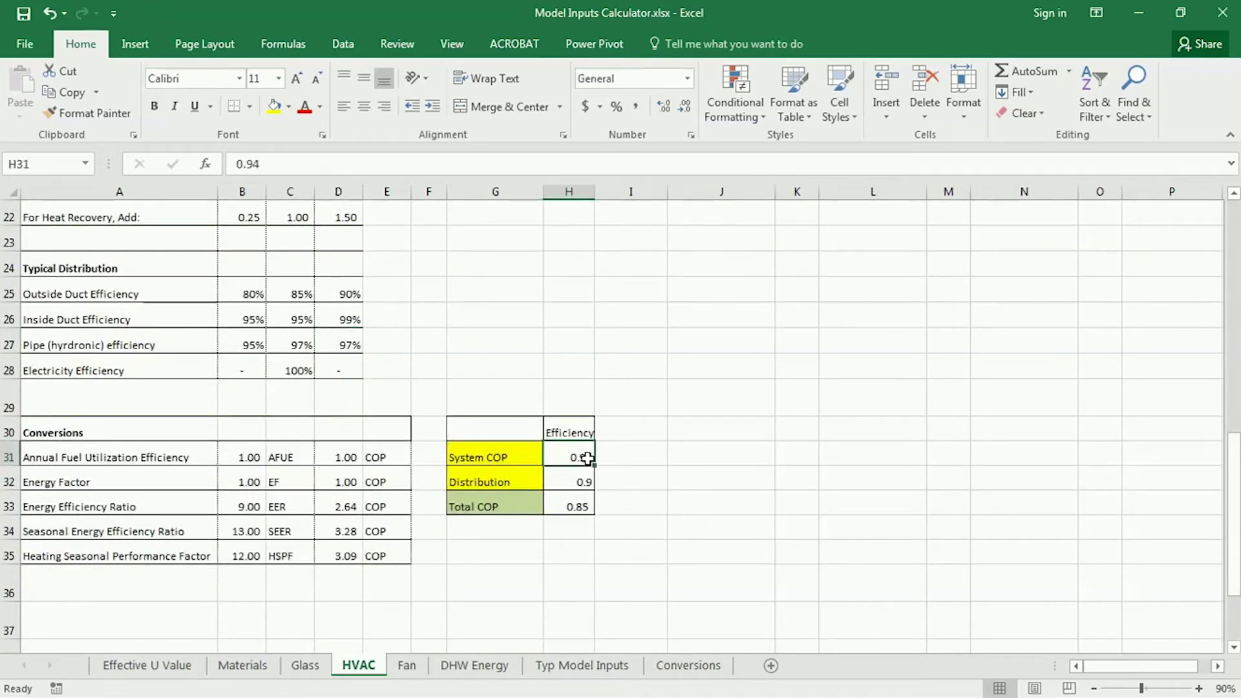
{"action": "mouse_move", "coordinate": [567, 453]}
{"action": "left_mouse_down"}
{"action": "mouse_move", "coordinate": [484, 452]}
{"action": "mouse_move", "coordinate": [518, 478]}
{"action": "left_mouse_up"}
{"action": "left_click", "coordinate": [568, 481]}
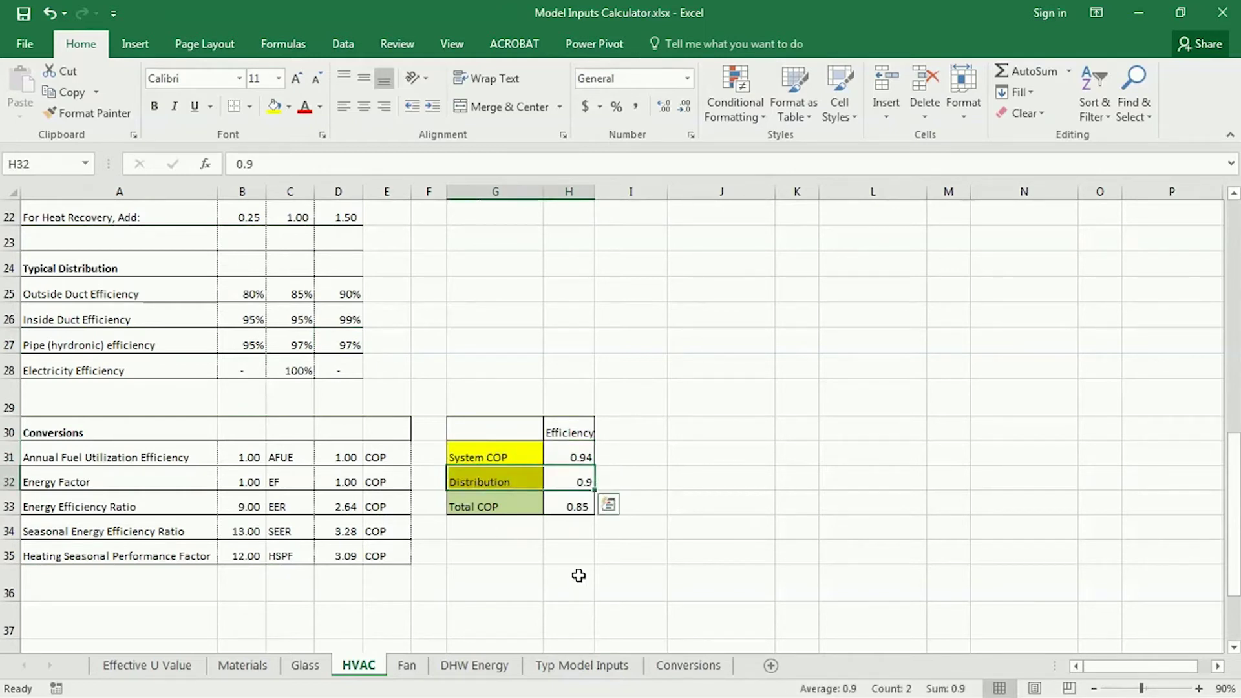
{"action": "left_click_drag", "start_coordinate": [580, 507], "coordinate": [510, 507]}
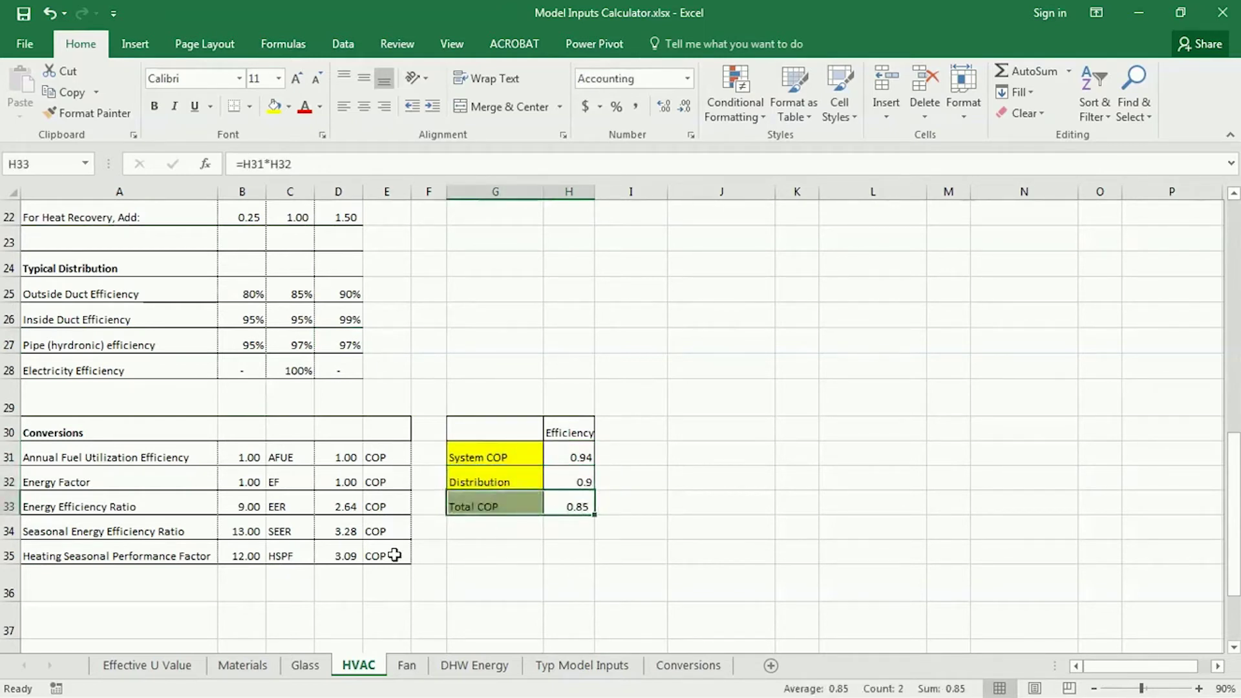
{"action": "scroll", "coordinate": [414, 546], "scroll_direction": "down", "scroll_amount": 1}
{"action": "left_click", "coordinate": [494, 457]}
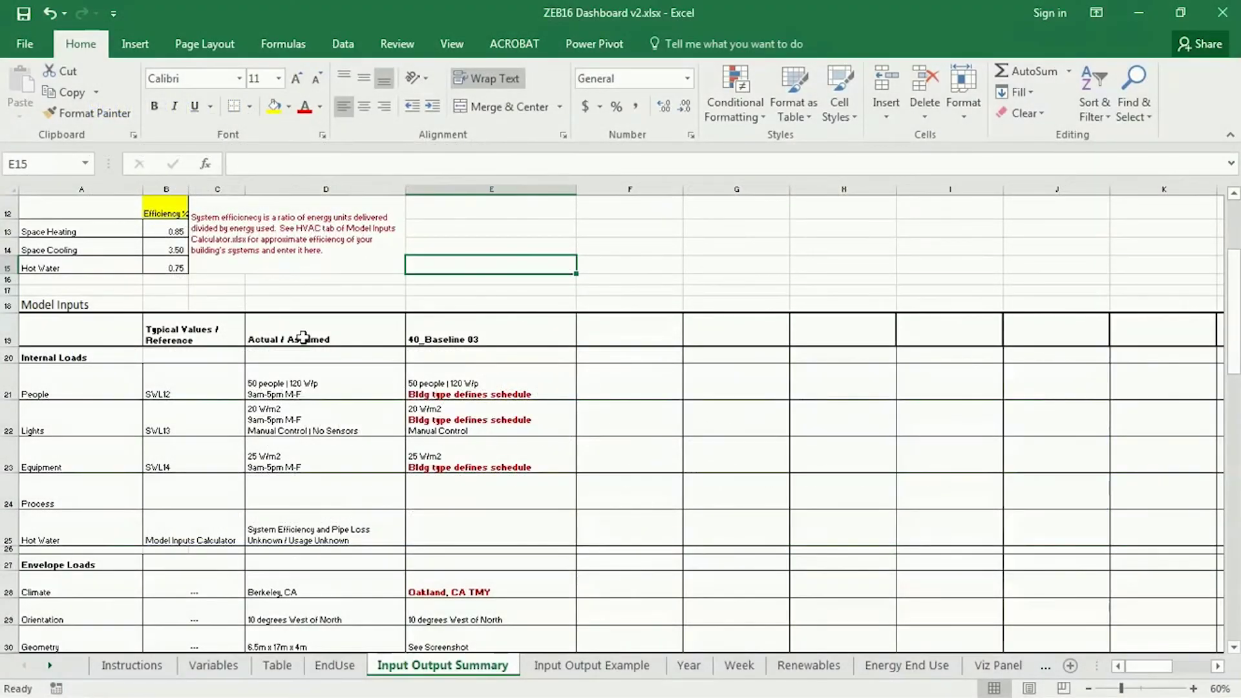
Step: Enter 1 as the Space Heating, Space Cooling and Hot Water efficiencies in B13:B15
{"action": "left_click", "coordinate": [288, 277]}
{"action": "scroll", "coordinate": [145, 328], "scroll_direction": "up", "scroll_amount": 2}
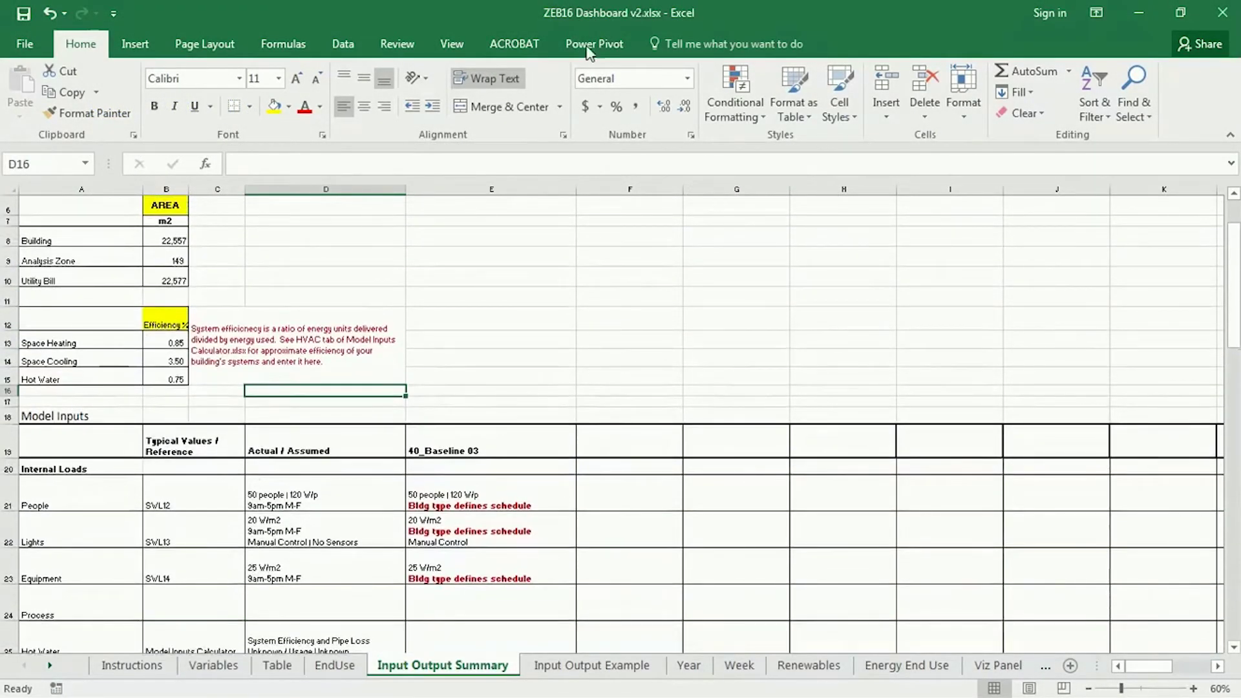
{"action": "left_click", "coordinate": [173, 344]}
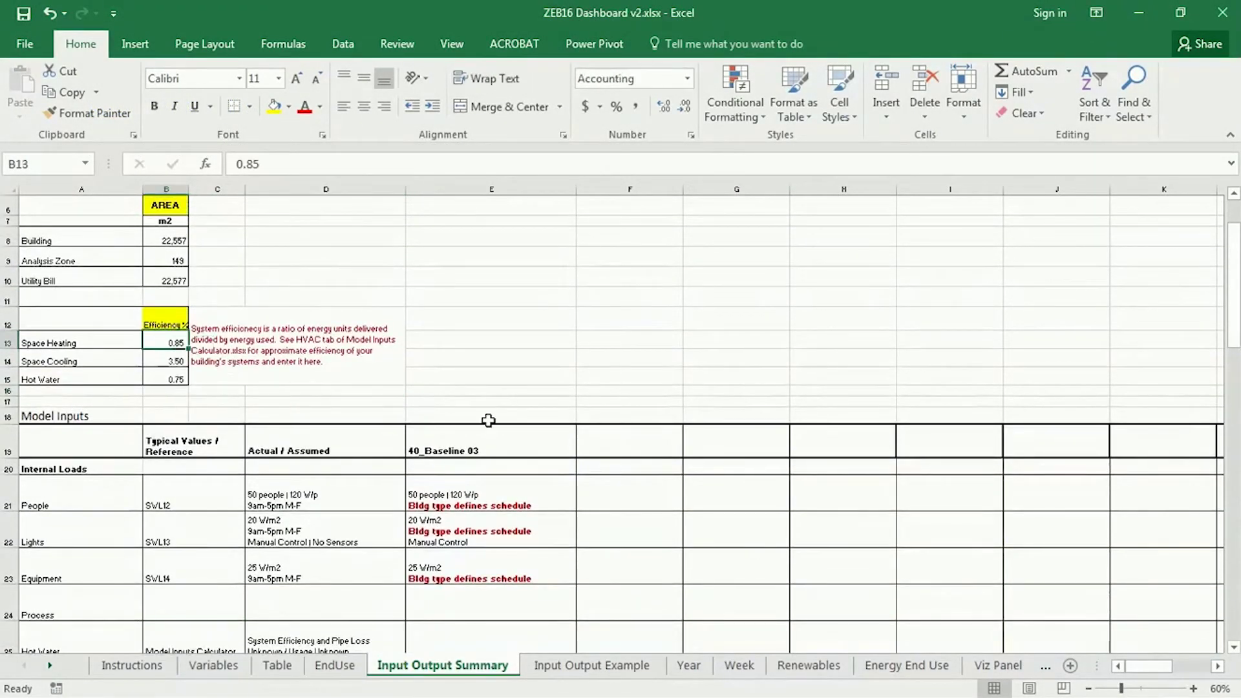
{"action": "type", "text": "1"}
{"action": "key", "text": "Return"}
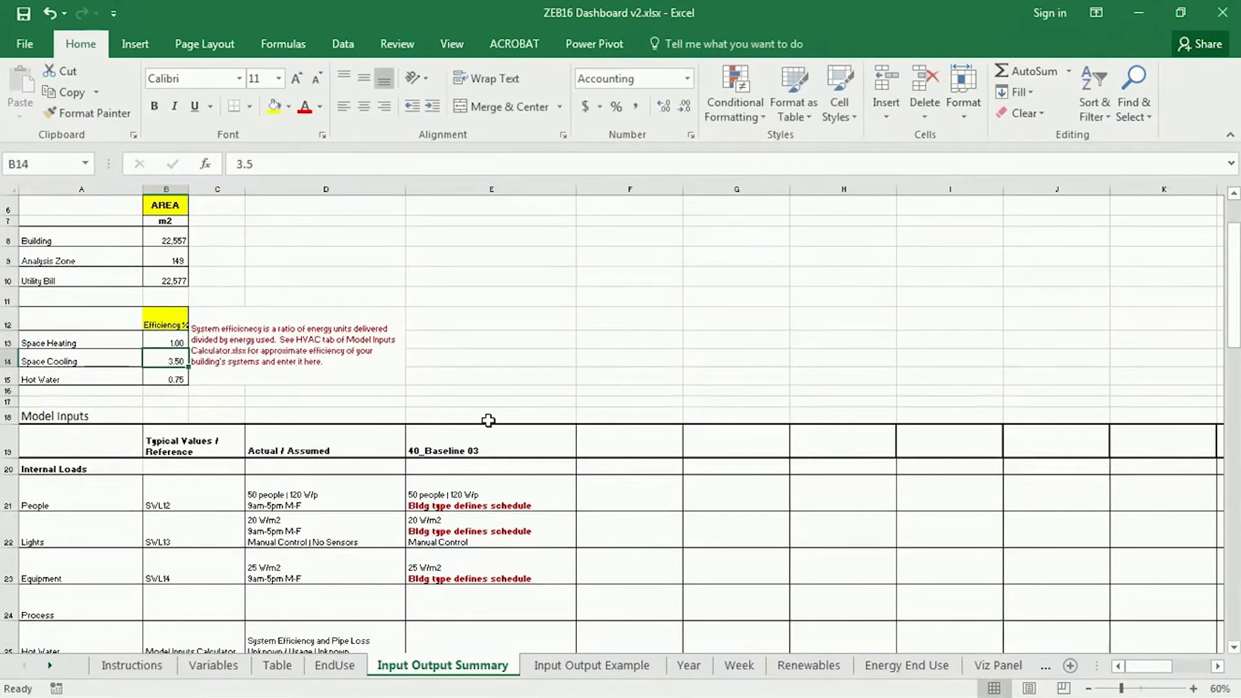
{"action": "type", "text": "1"}
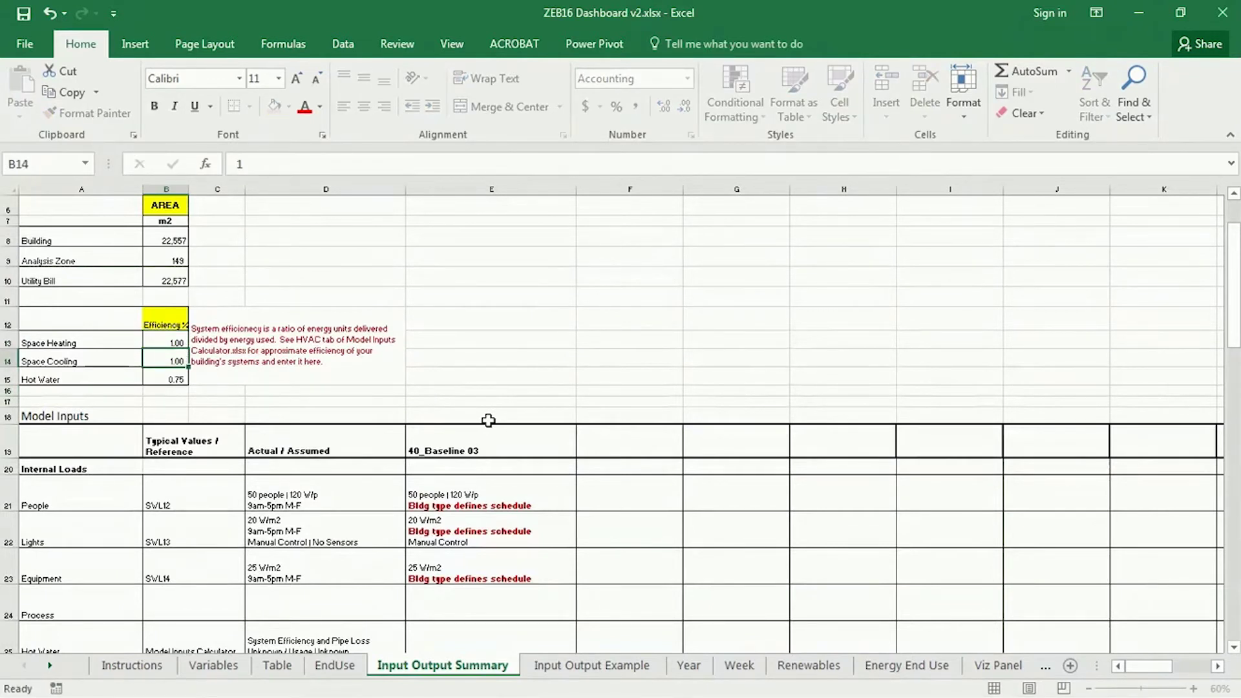
{"action": "key", "text": "Return"}
{"action": "type", "text": "1"}
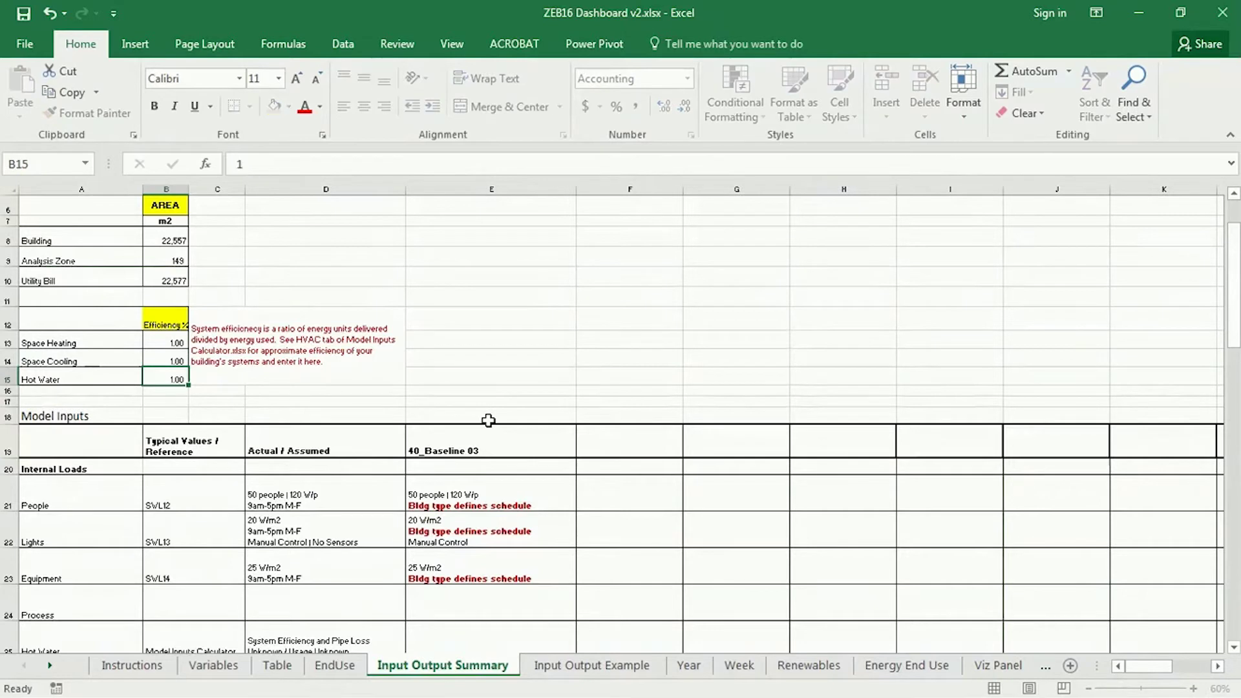
{"action": "key", "text": "Return"}
Step: Highlight the efficiency rows and the system efficiency note for review
{"action": "left_click_drag", "start_coordinate": [51, 380], "coordinate": [177, 383]}
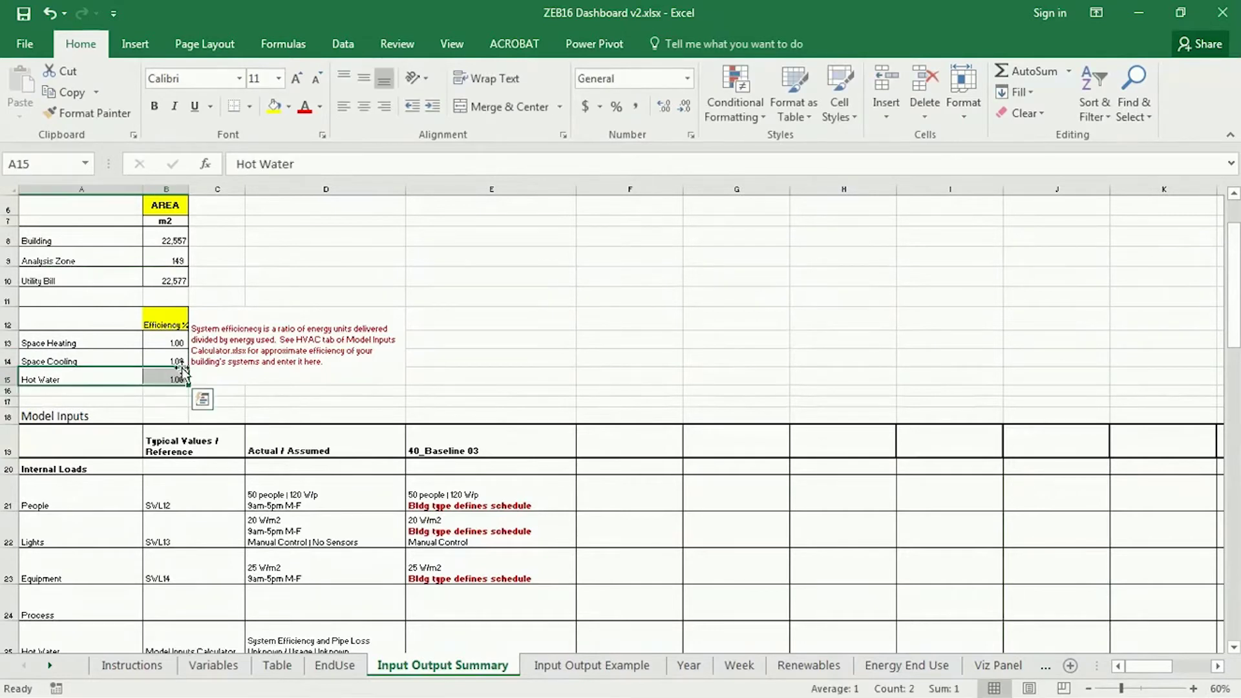
{"action": "left_click", "coordinate": [391, 383]}
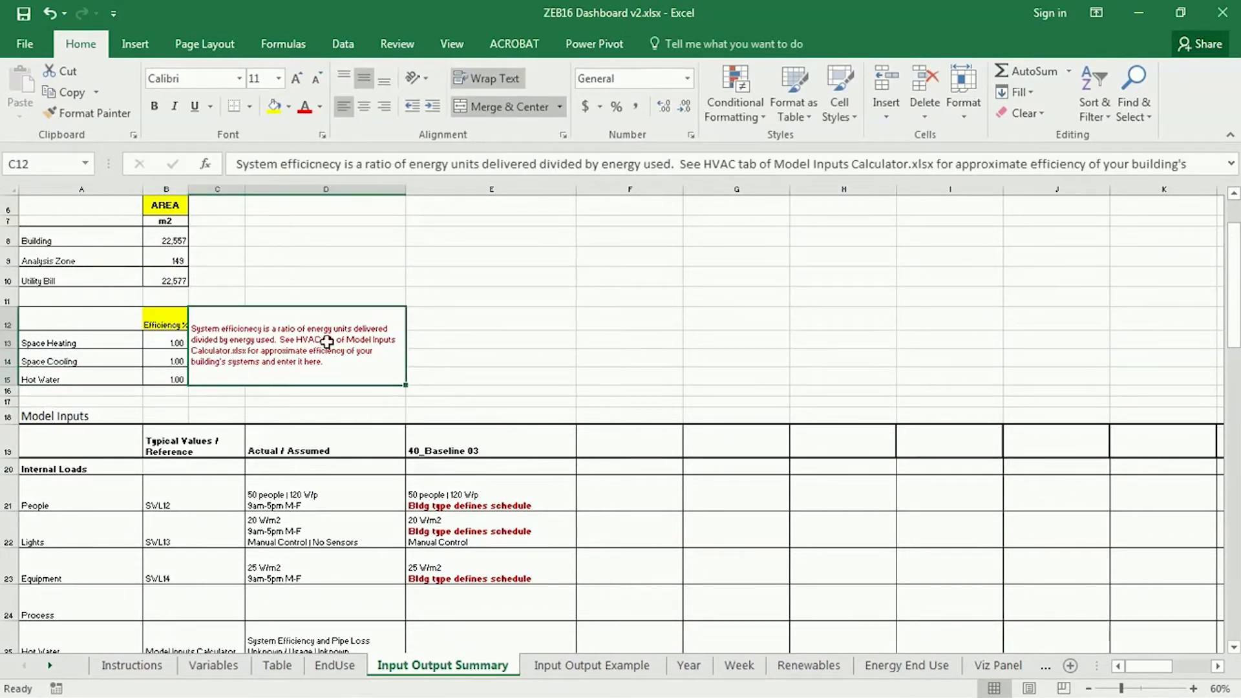
{"action": "left_click_drag", "start_coordinate": [66, 345], "coordinate": [158, 381]}
{"action": "left_click", "coordinate": [361, 404]}
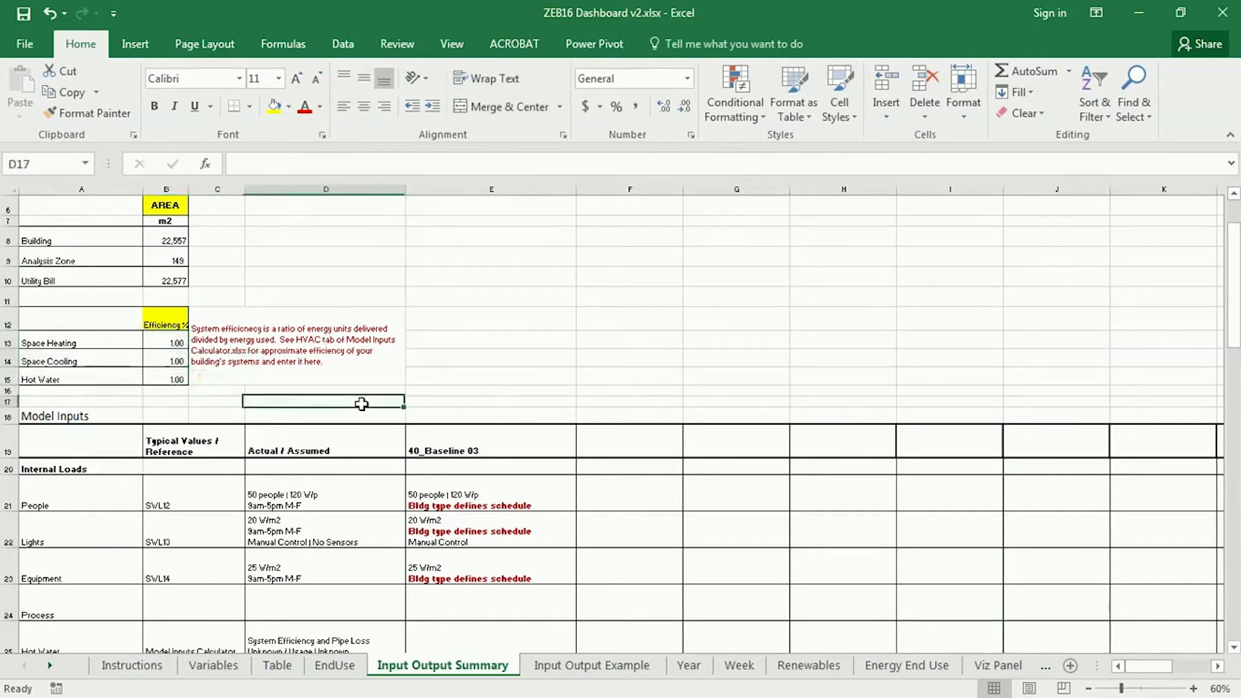
{"action": "left_click", "coordinate": [342, 667]}
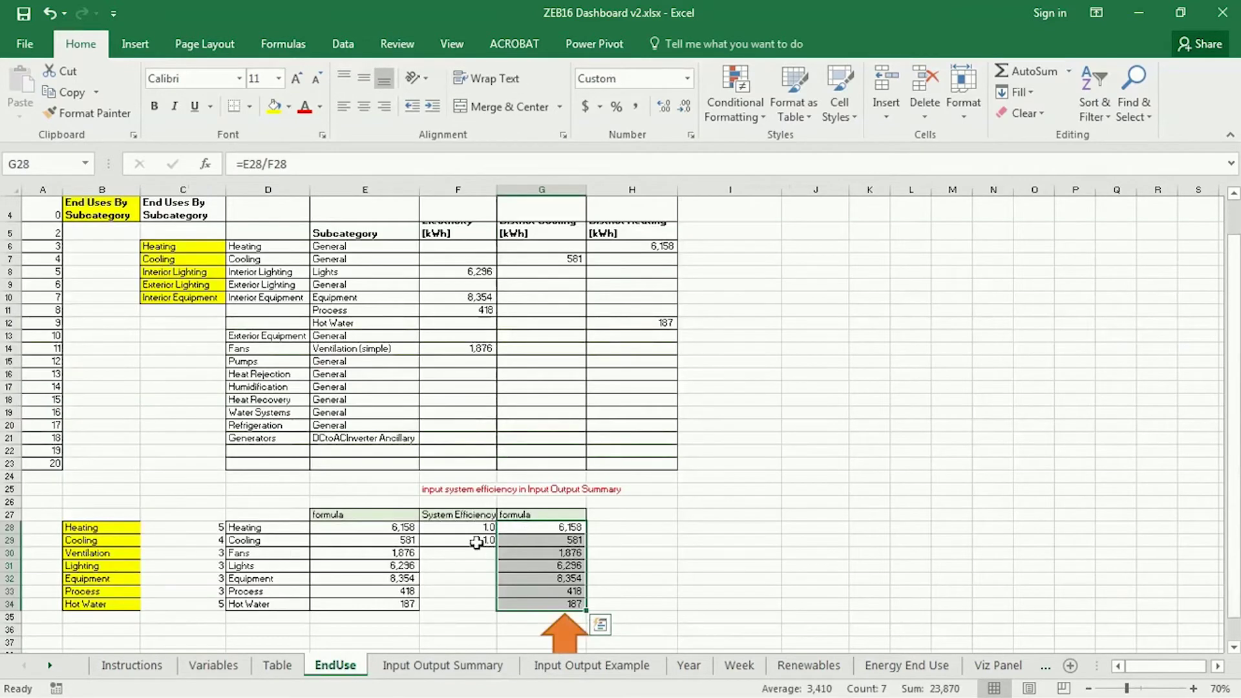
Step: Copy EndUse totals G28:G34 and paste them as values into F67:F73
{"action": "left_click_drag", "start_coordinate": [478, 527], "coordinate": [540, 602]}
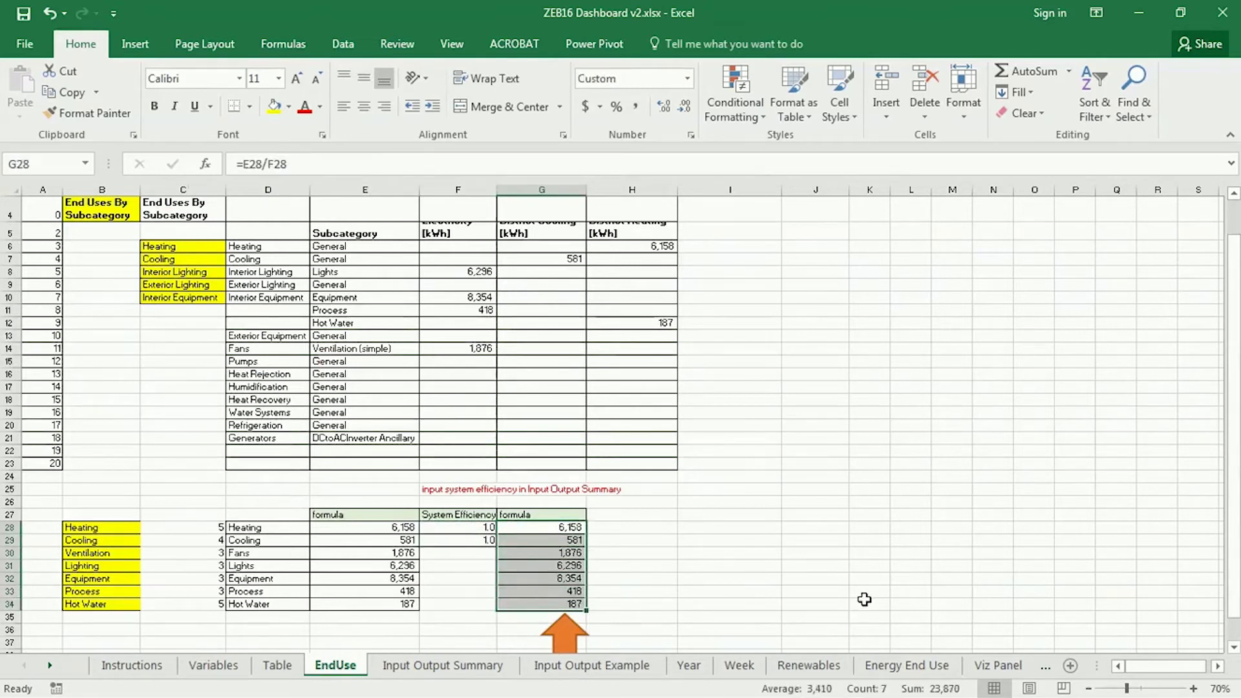
{"action": "key", "text": "ctrl+c"}
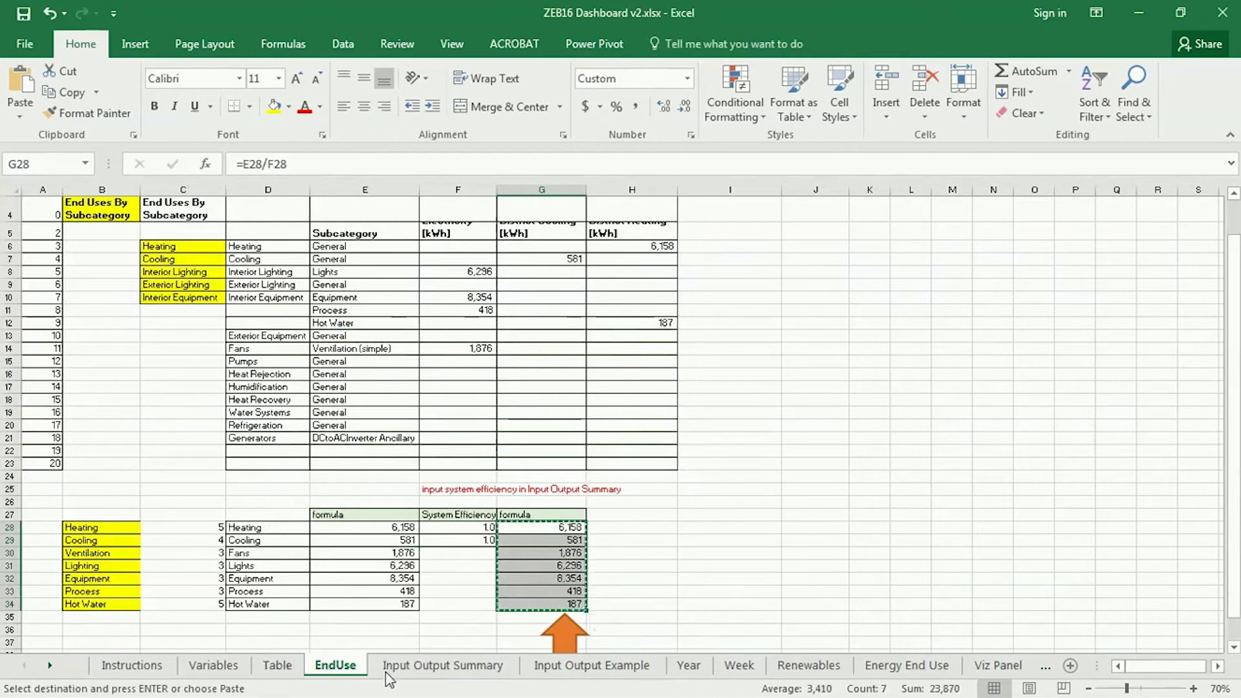
{"action": "left_click", "coordinate": [443, 665]}
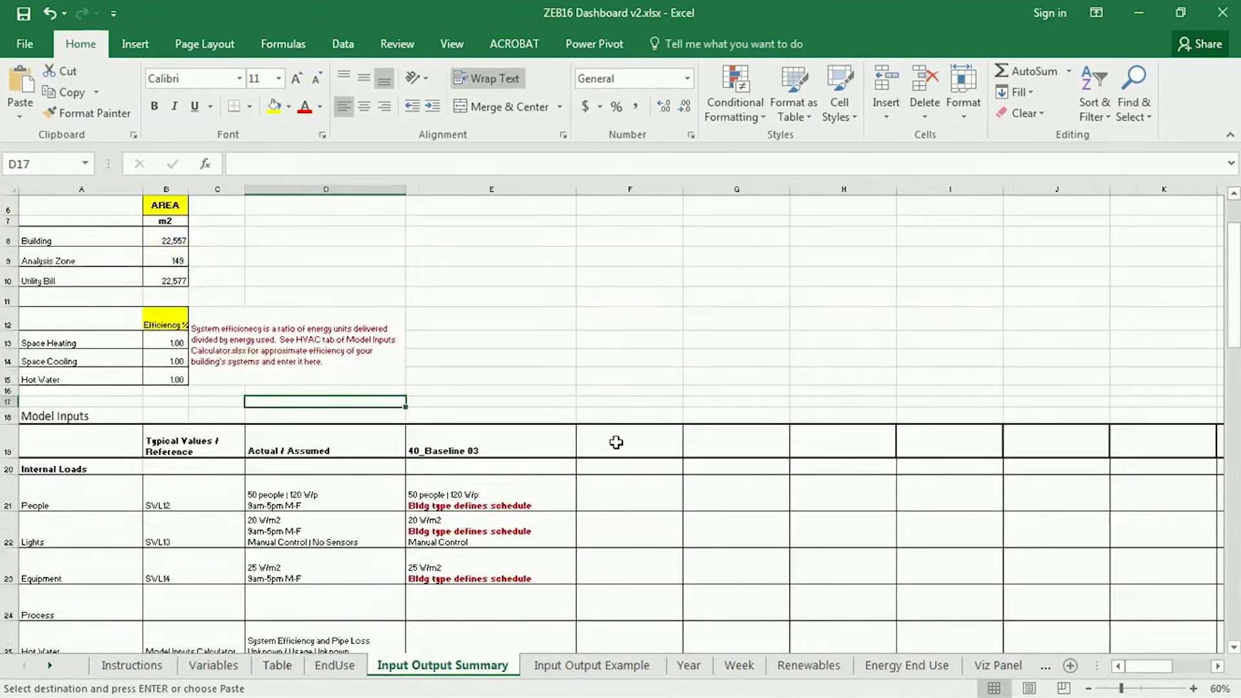
{"action": "scroll", "coordinate": [595, 555], "scroll_direction": "down", "scroll_amount": 7}
{"action": "scroll", "coordinate": [595, 556], "scroll_direction": "down", "scroll_amount": 9}
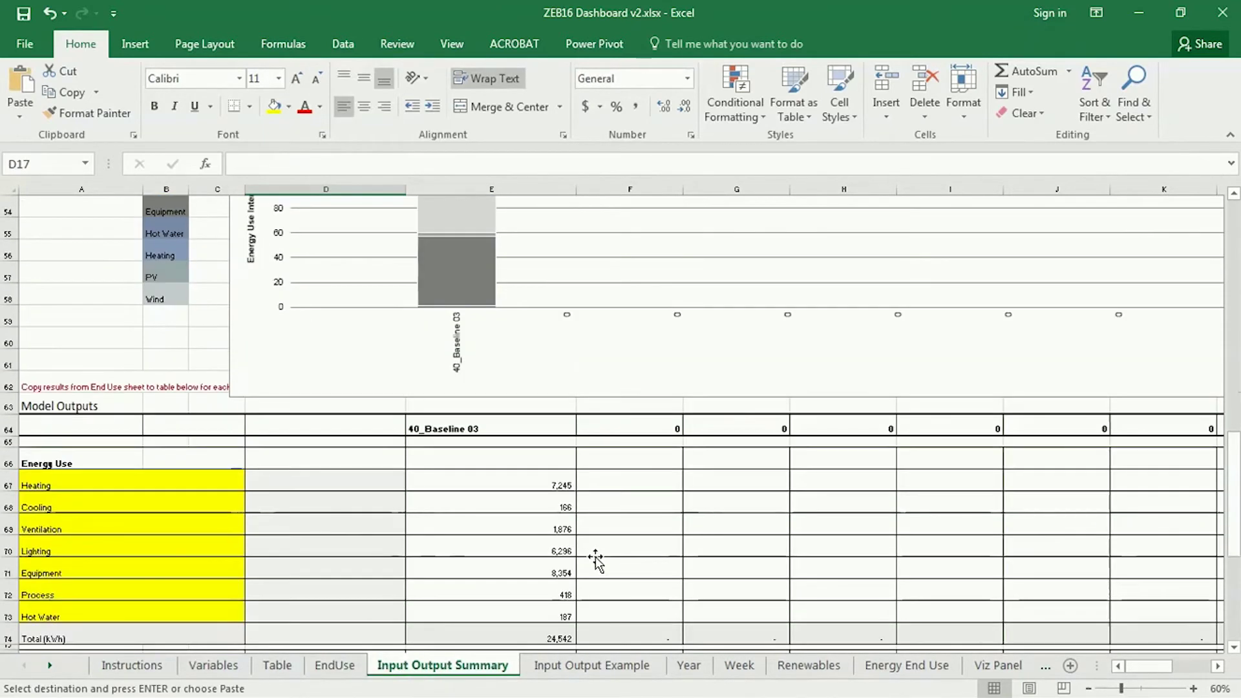
{"action": "left_click", "coordinate": [623, 486]}
{"action": "right_click", "coordinate": [626, 486]}
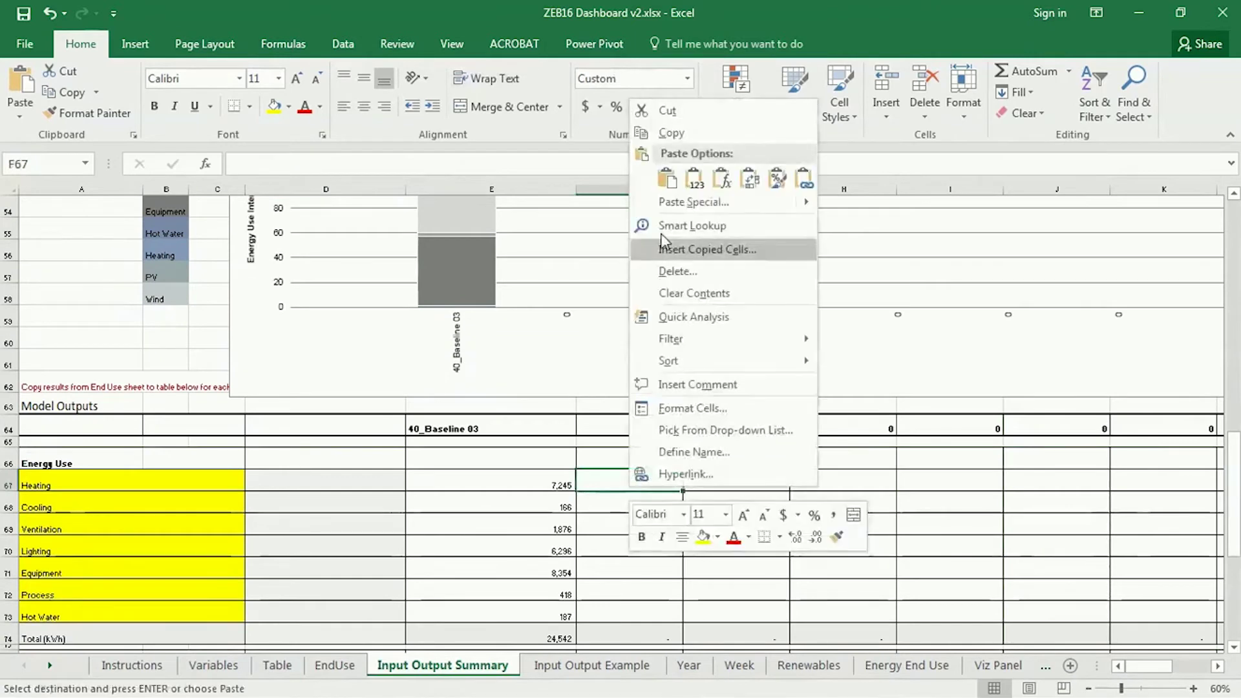
{"action": "left_click", "coordinate": [685, 173]}
{"action": "left_click", "coordinate": [630, 509]}
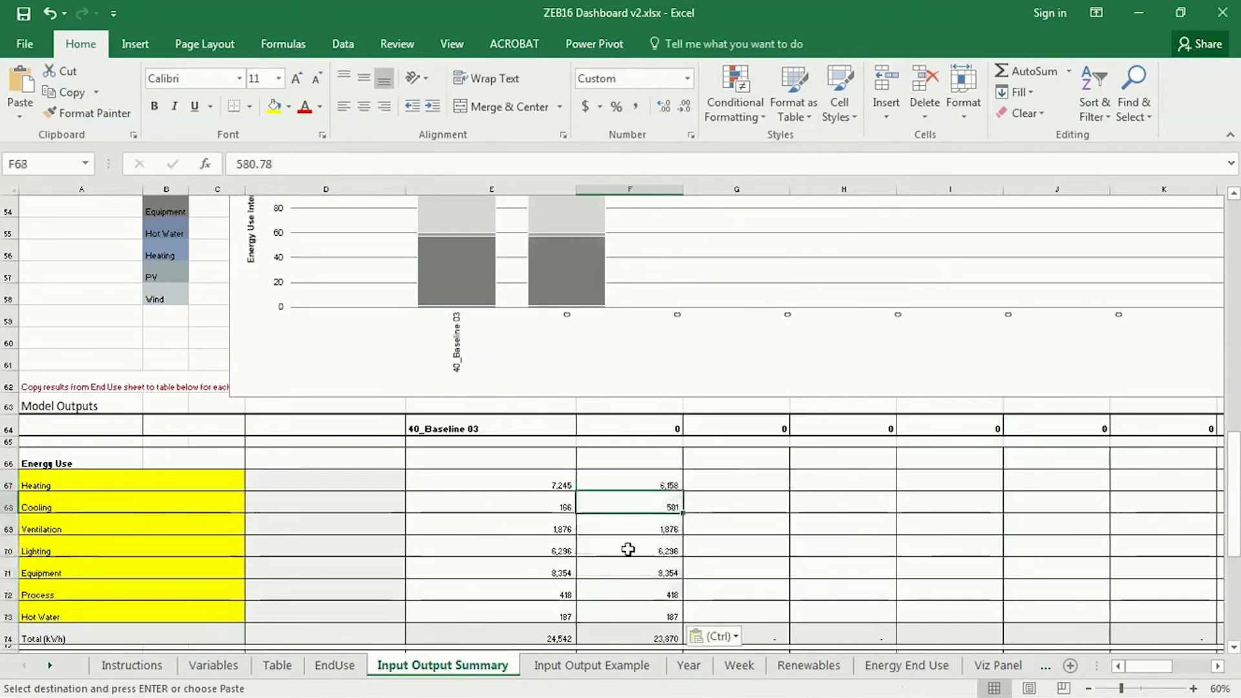
{"action": "scroll", "coordinate": [625, 542], "scroll_direction": "up", "scroll_amount": 9}
{"action": "scroll", "coordinate": [623, 543], "scroll_direction": "up", "scroll_amount": 6}
{"action": "left_click", "coordinate": [623, 388]}
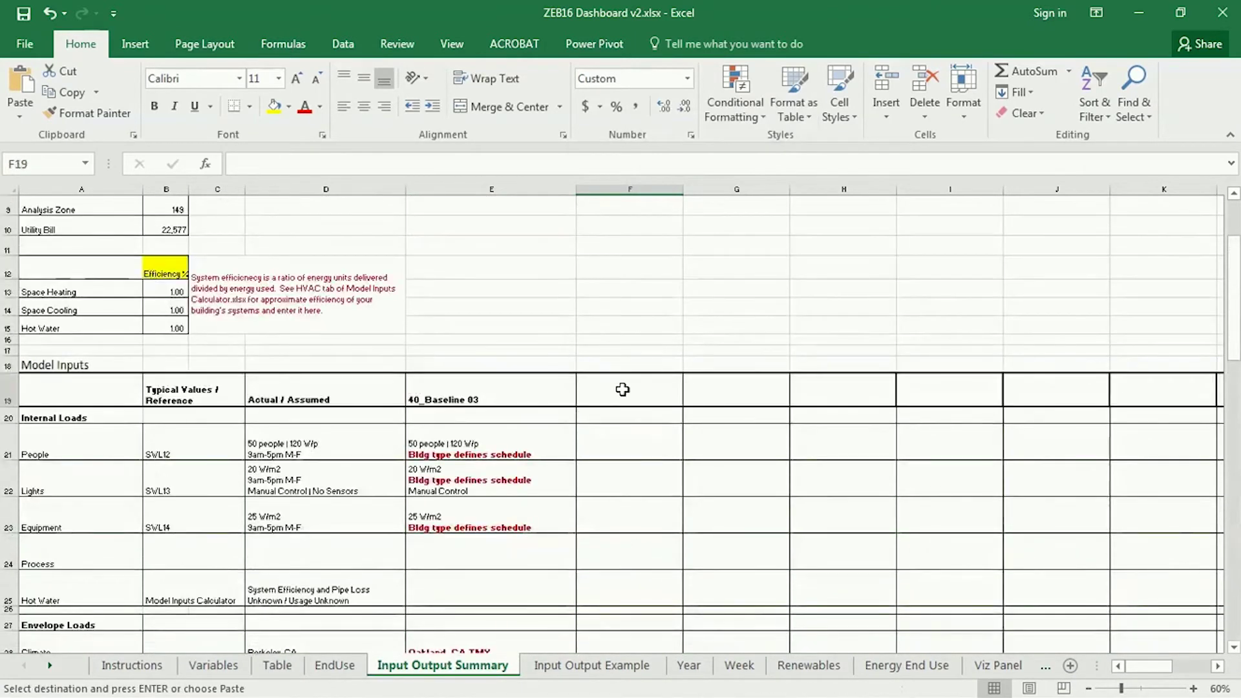
Step: Title cell F19 '41_100% Efficient'
{"action": "type", "text": "41_100% E"}
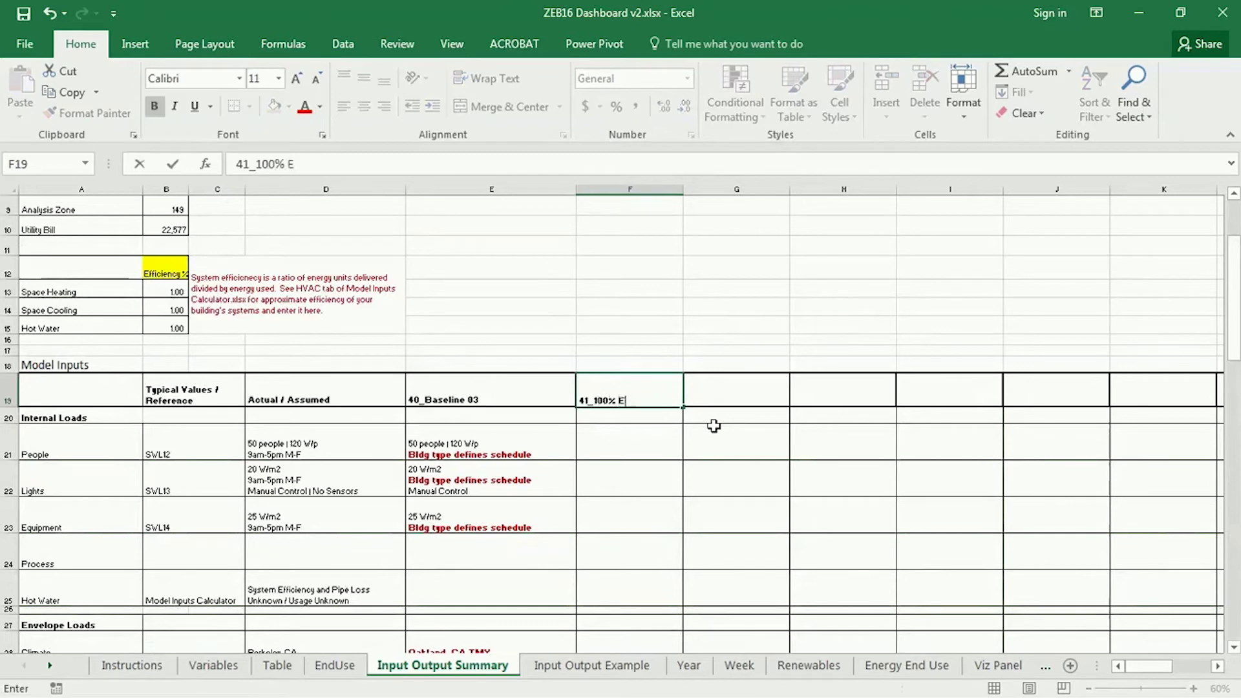
{"action": "type", "text": "fficient"}
{"action": "key", "text": "Return"}
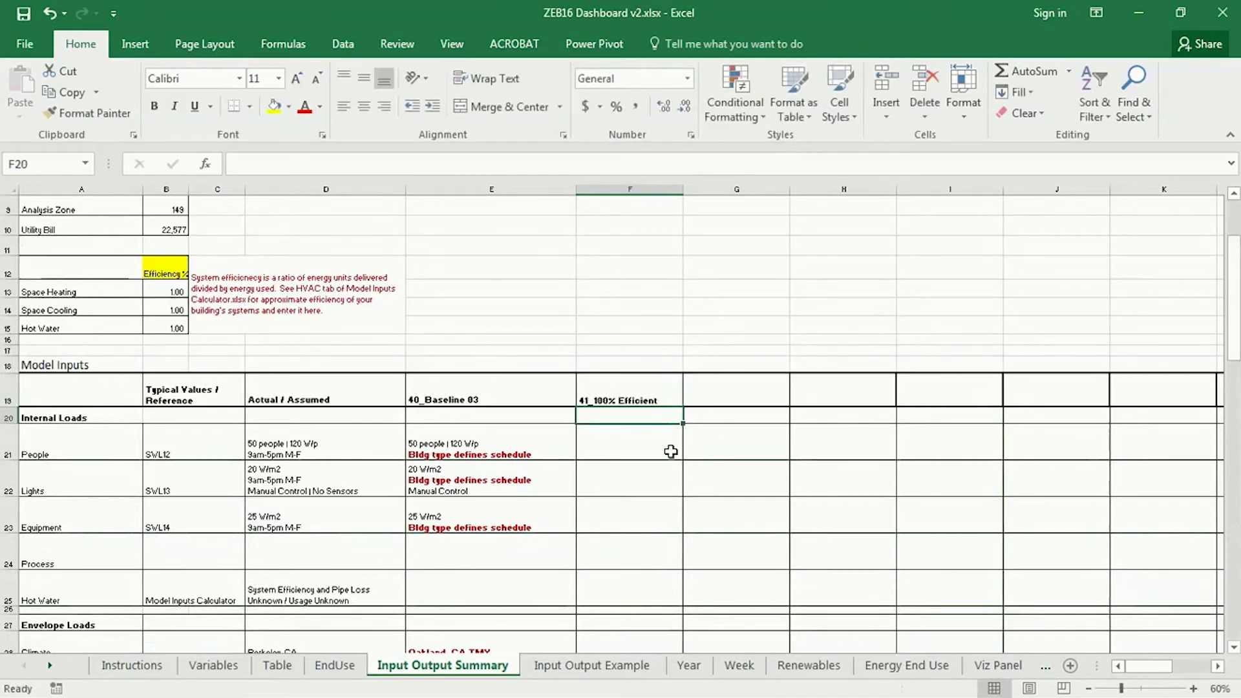
Step: Check the Comparative Energy Use chart and select its light-grey stacked series
{"action": "scroll", "coordinate": [642, 515], "scroll_direction": "down", "scroll_amount": 11}
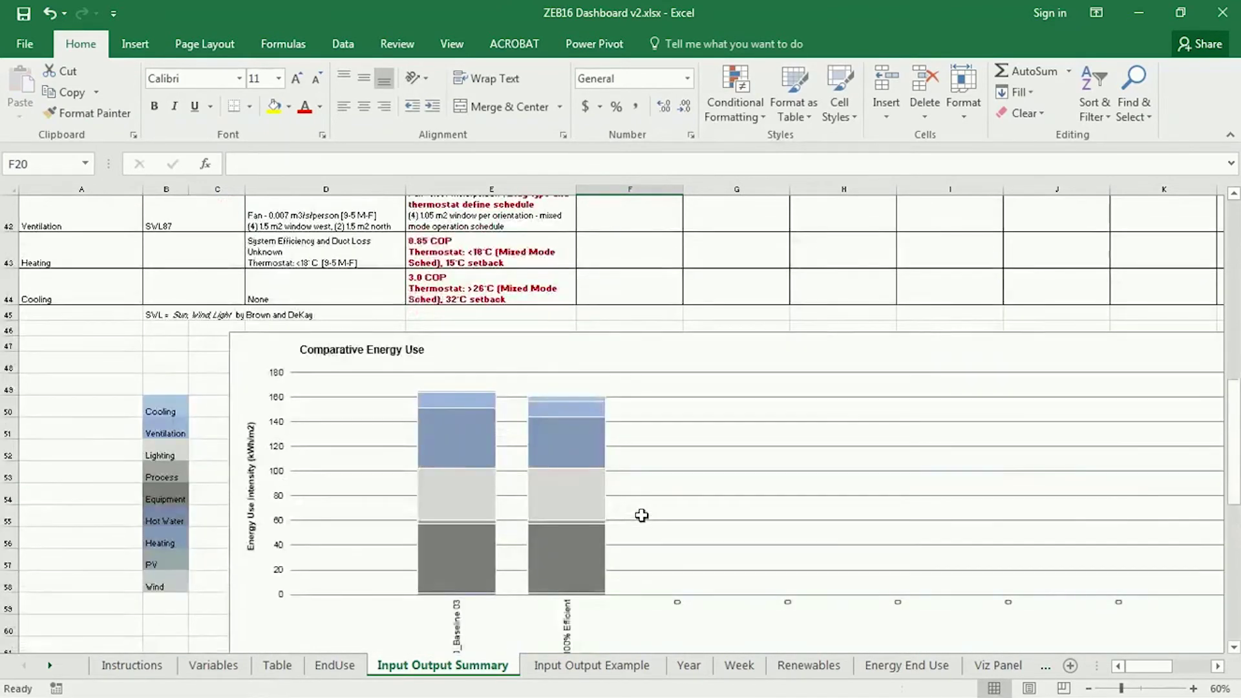
{"action": "scroll", "coordinate": [641, 515], "scroll_direction": "down", "scroll_amount": 1}
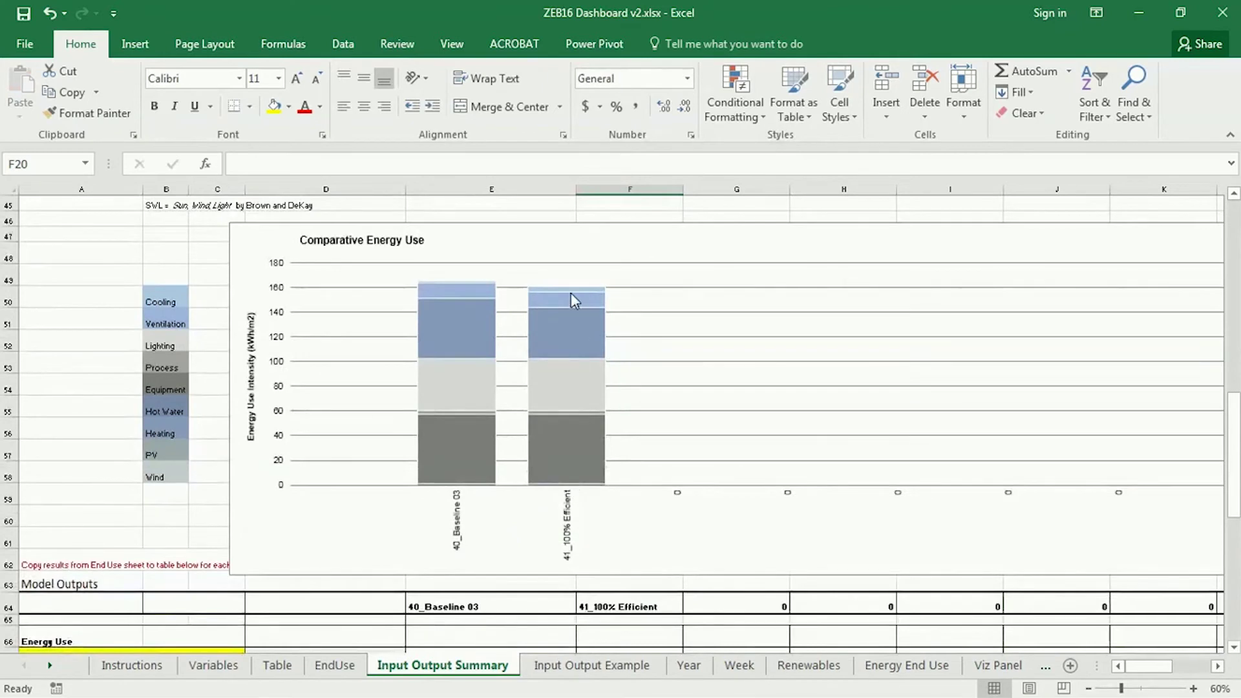
{"action": "scroll", "coordinate": [591, 421], "scroll_direction": "up", "scroll_amount": 1}
{"action": "scroll", "coordinate": [592, 421], "scroll_direction": "up", "scroll_amount": 1}
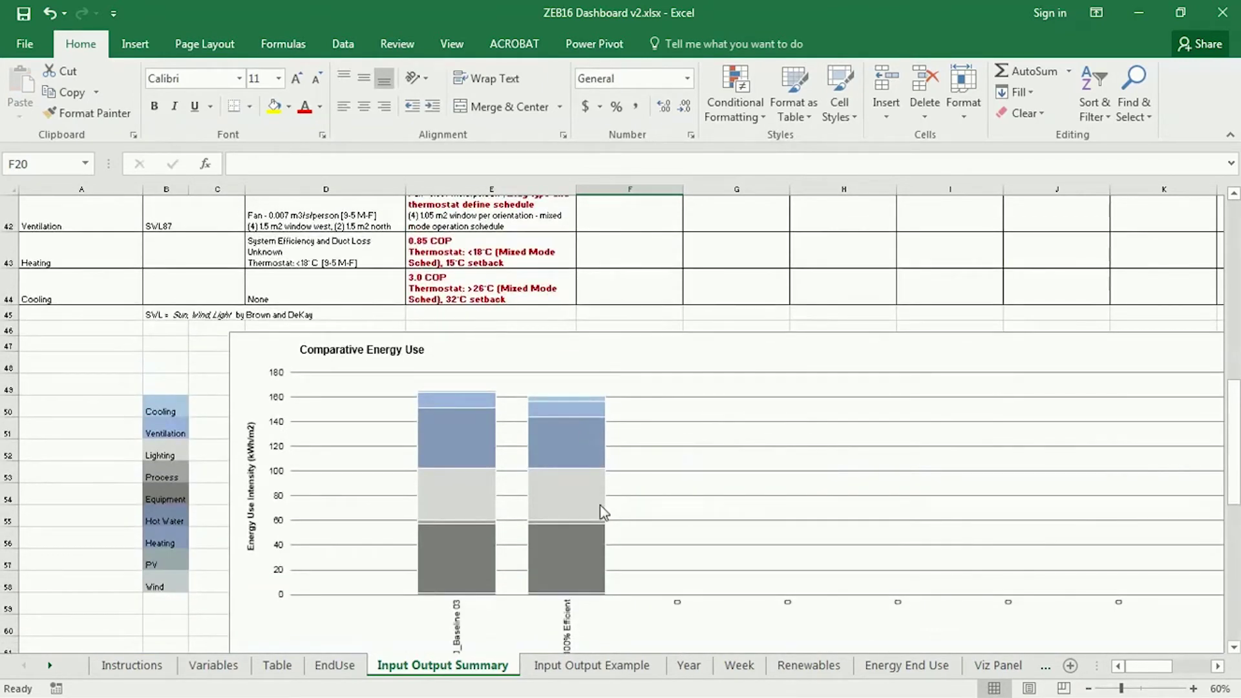
{"action": "scroll", "coordinate": [582, 510], "scroll_direction": "up", "scroll_amount": 1}
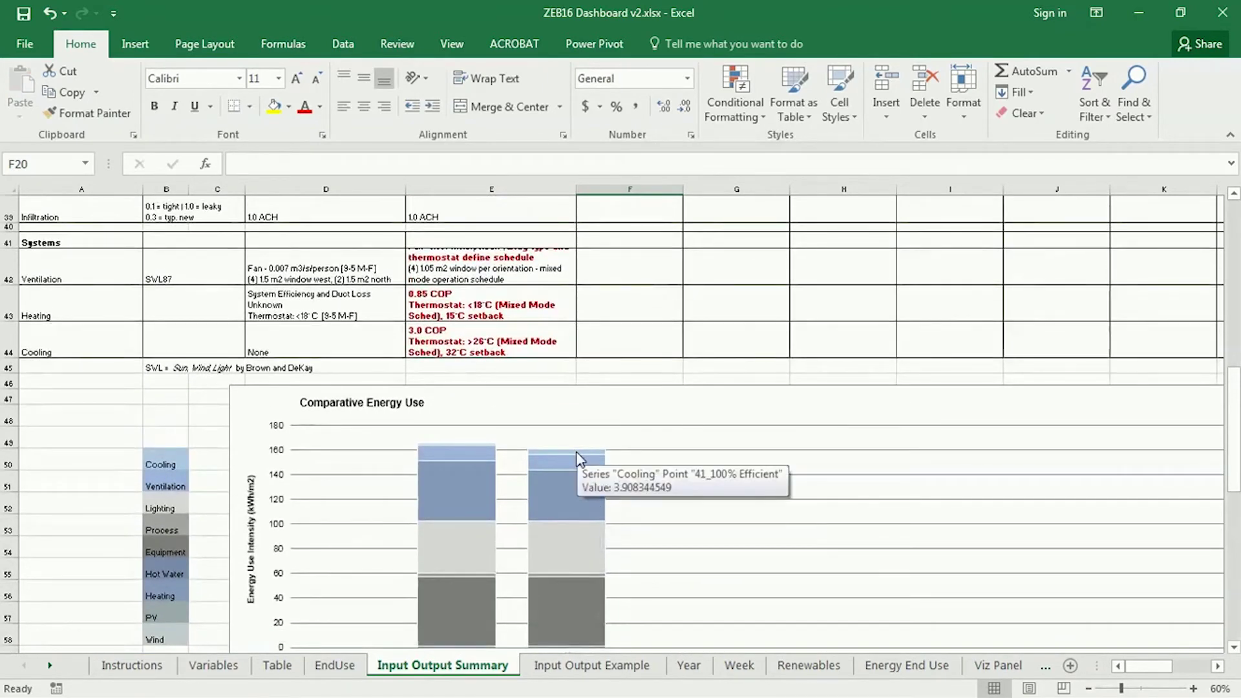
{"action": "scroll", "coordinate": [510, 446], "scroll_direction": "down", "scroll_amount": 1}
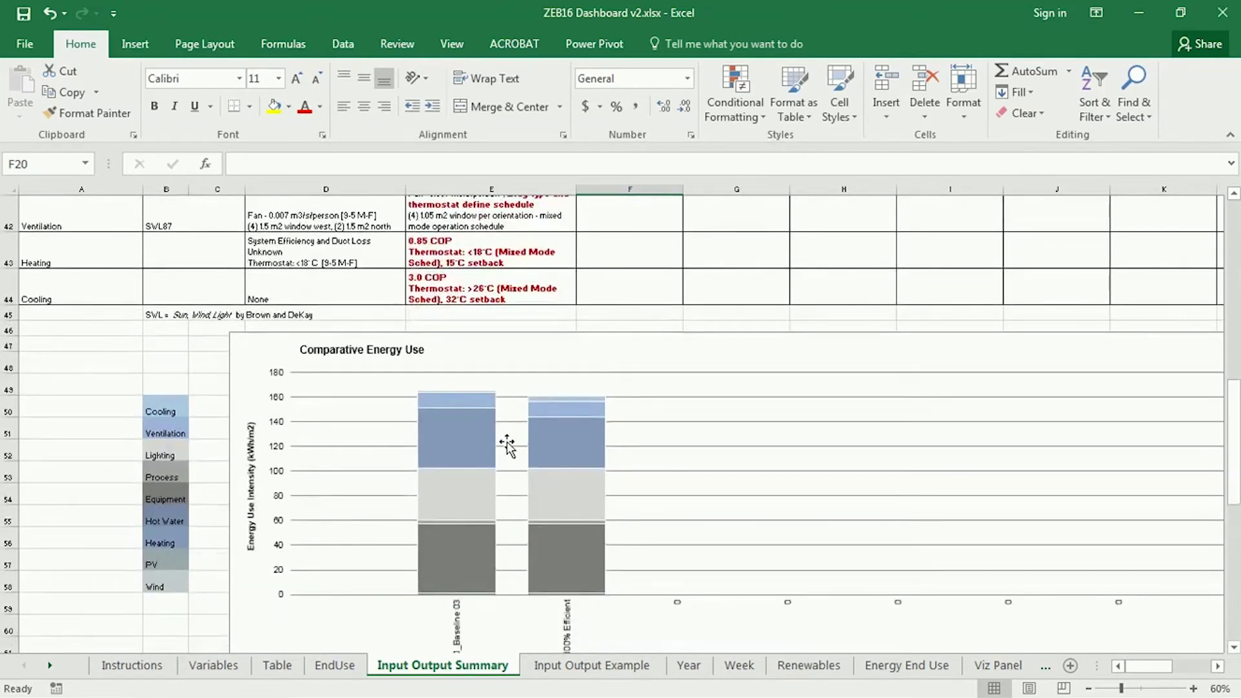
{"action": "scroll", "coordinate": [646, 541], "scroll_direction": "down", "scroll_amount": 2}
{"action": "scroll", "coordinate": [649, 540], "scroll_direction": "up", "scroll_amount": 3}
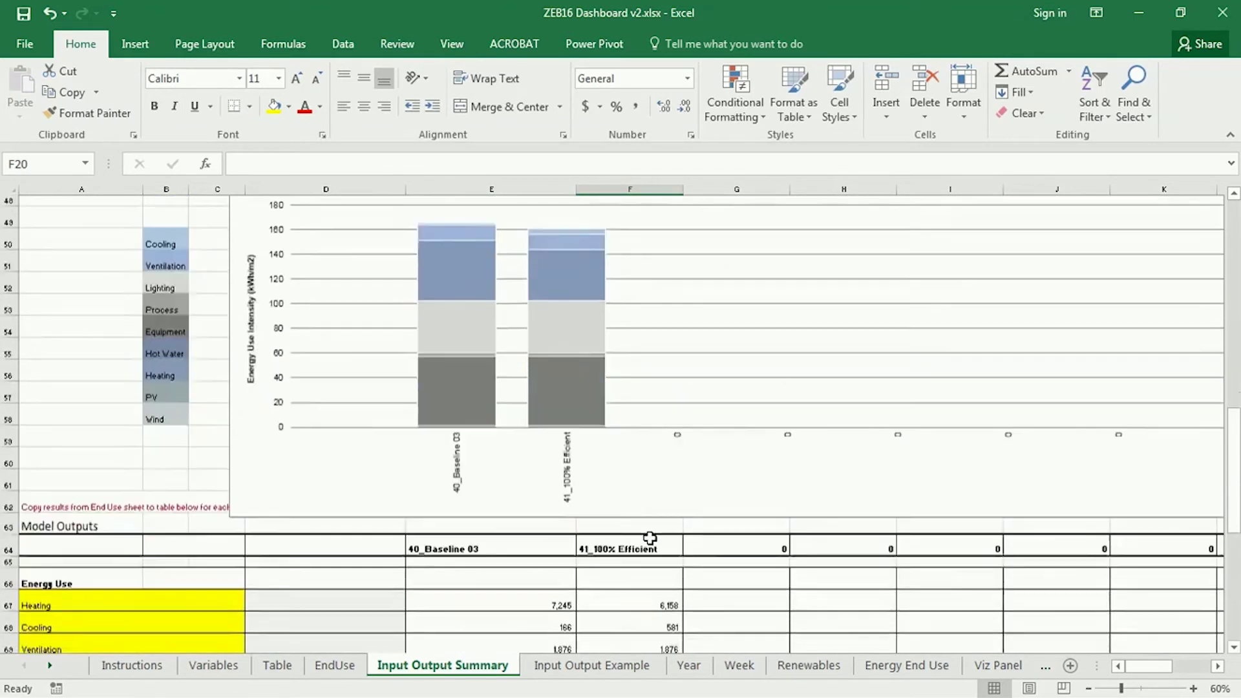
{"action": "left_click", "coordinate": [449, 567]}
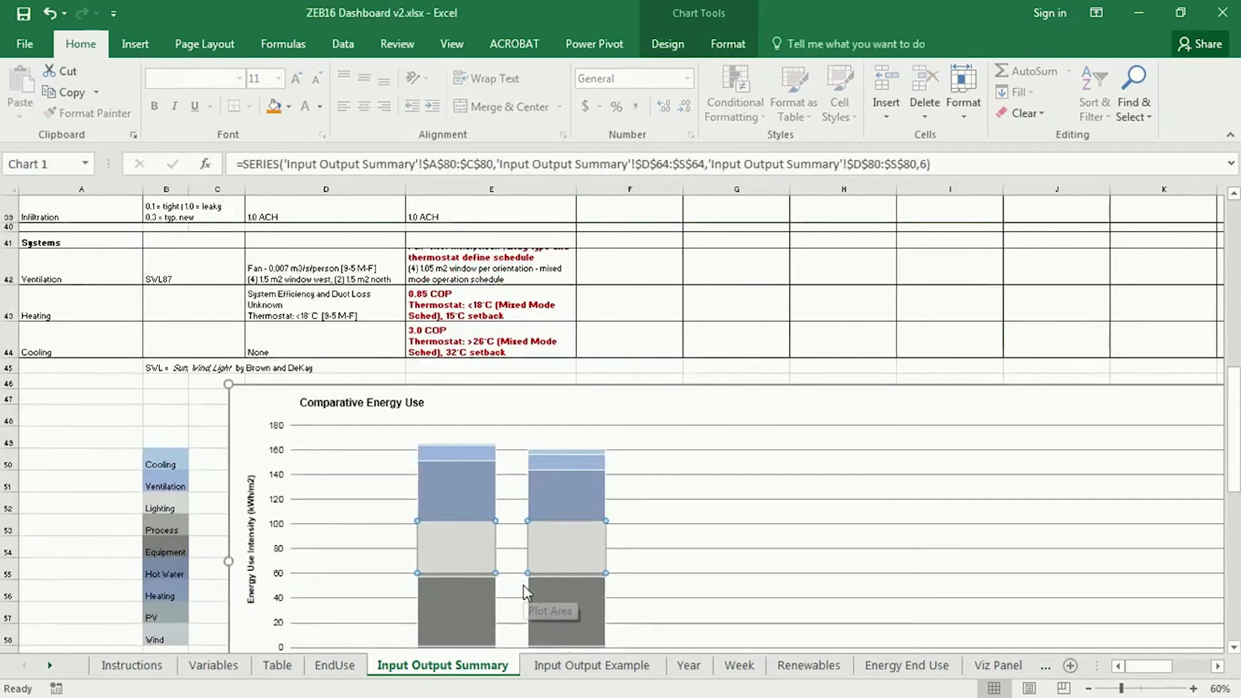
Step: Delete the light-grey, thin grey and bottom stacked series from the chart
{"action": "key", "text": "Delete"}
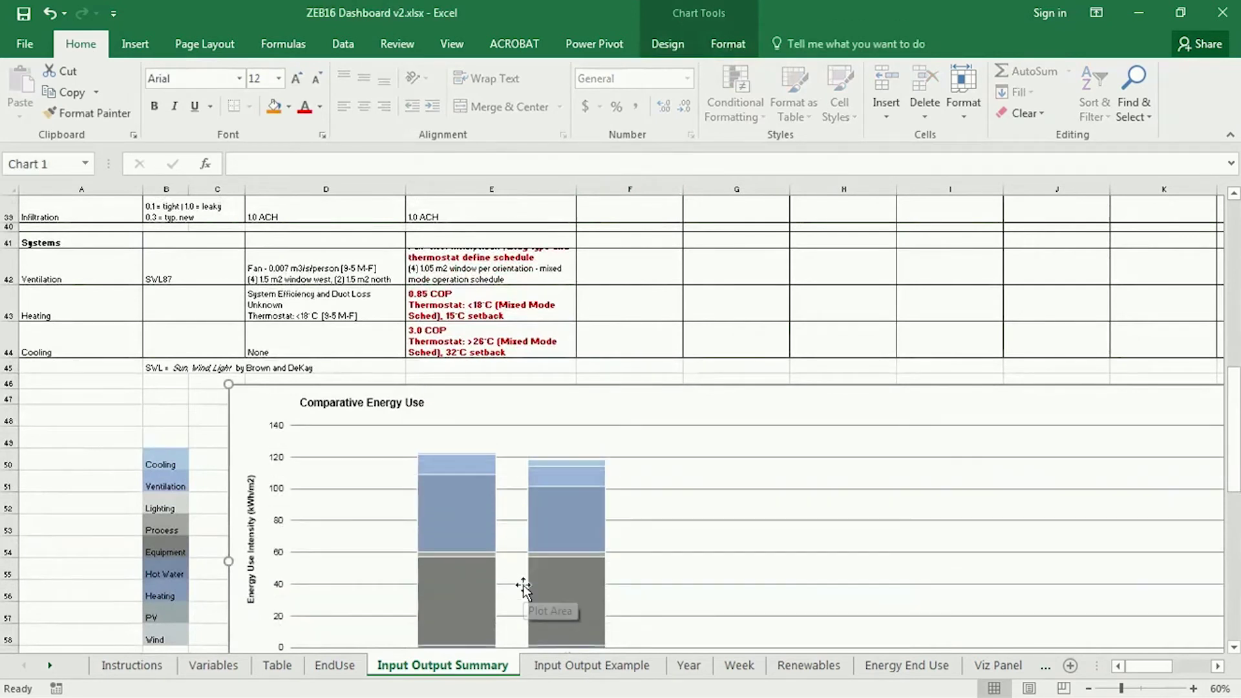
{"action": "left_click", "coordinate": [471, 557]}
{"action": "key", "text": "Delete"}
{"action": "left_click", "coordinate": [463, 587]}
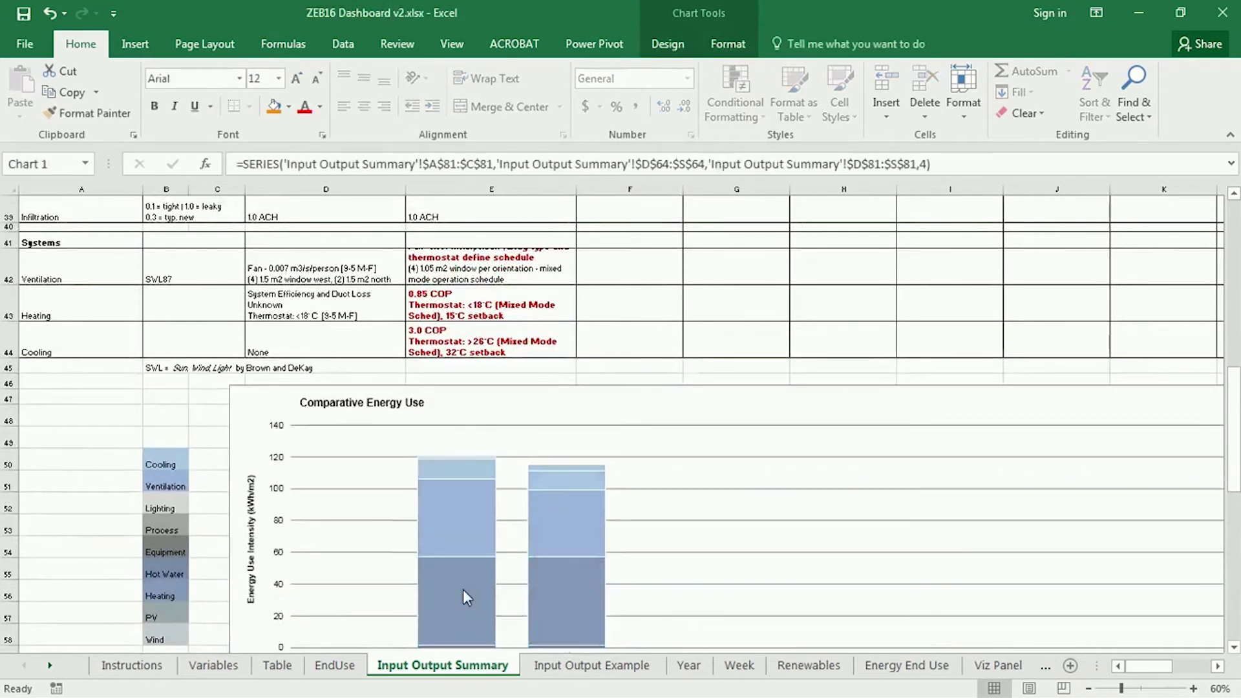
{"action": "key", "text": "Delete"}
{"action": "scroll", "coordinate": [453, 613], "scroll_direction": "down", "scroll_amount": 1}
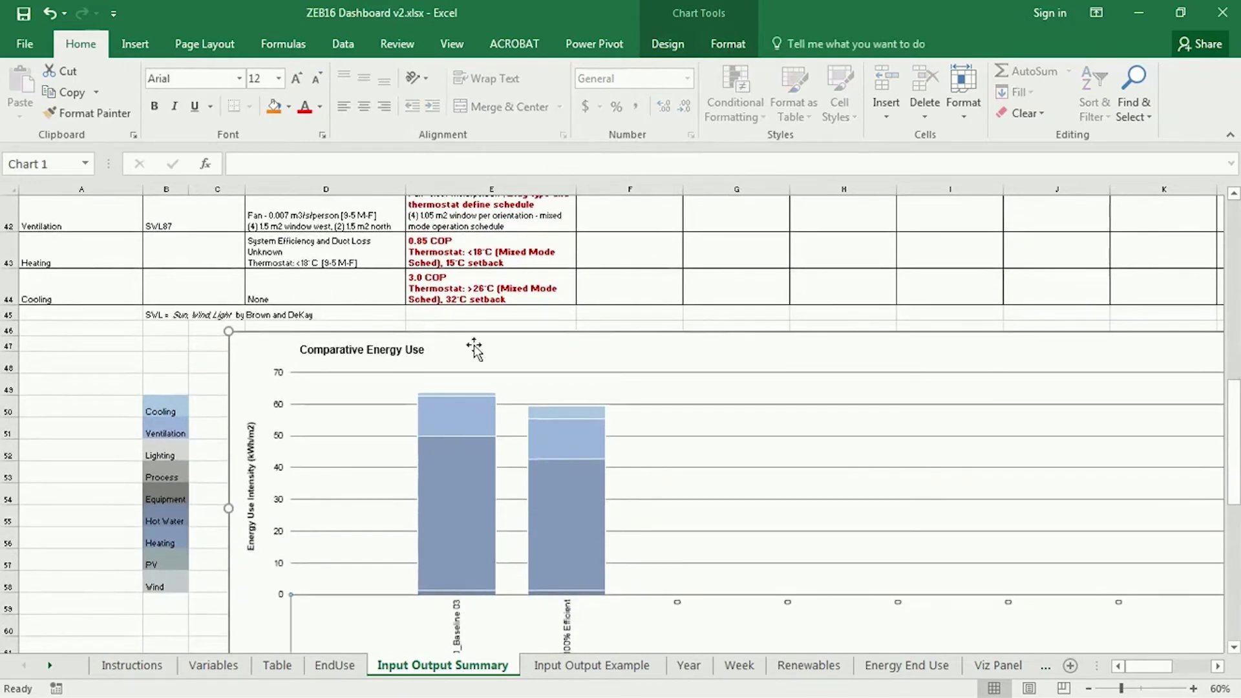
Step: Select Series "Hot Water" via Current Selection, remove it, then select A49
{"action": "left_click", "coordinate": [727, 44]}
{"action": "left_click", "coordinate": [126, 71]}
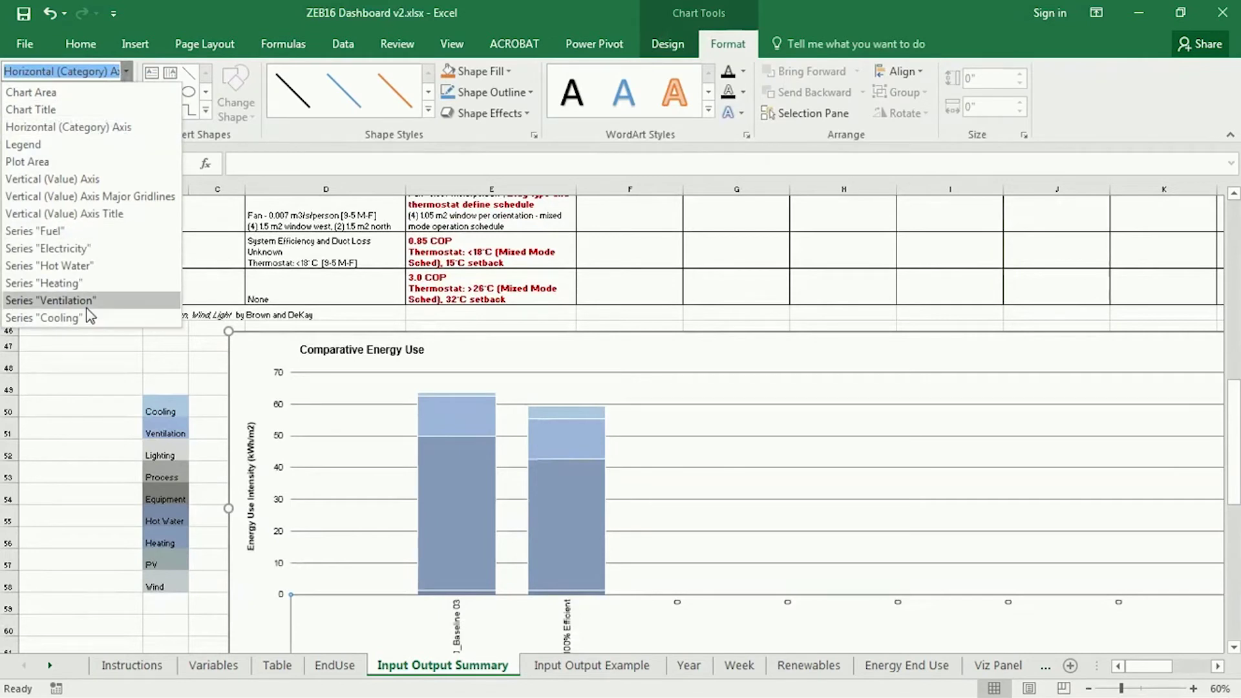
{"action": "left_click", "coordinate": [97, 266]}
{"action": "key", "text": "Escape"}
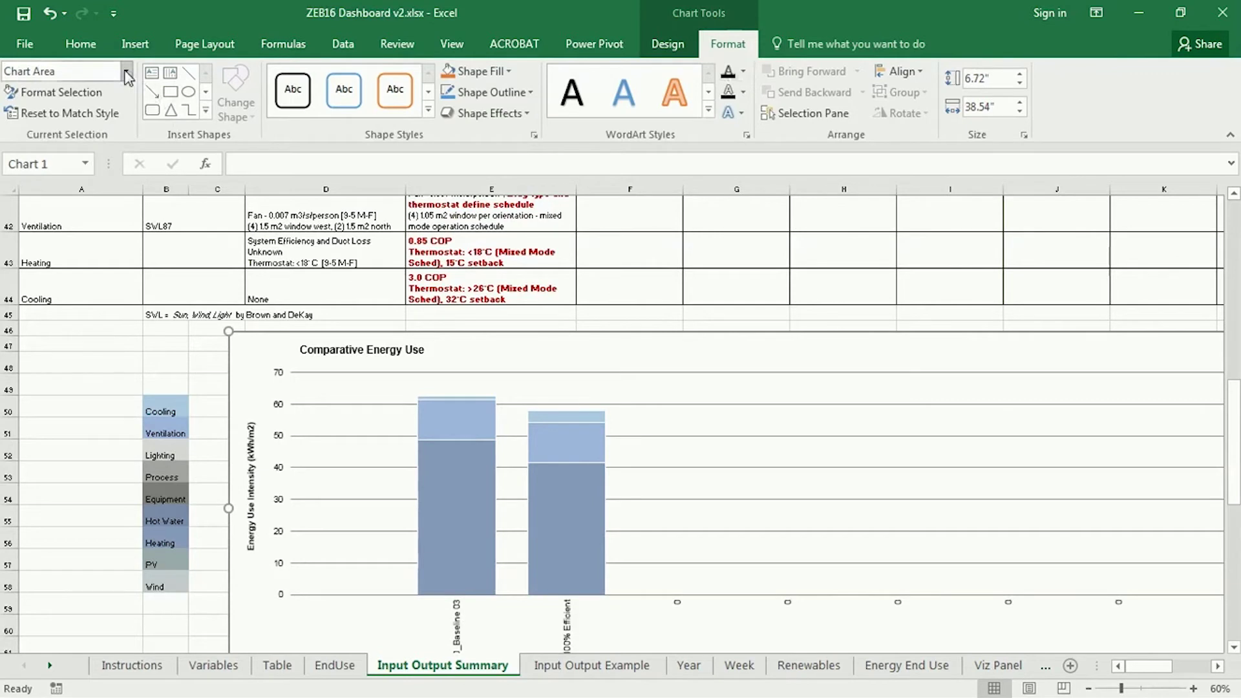
{"action": "left_click", "coordinate": [126, 71]}
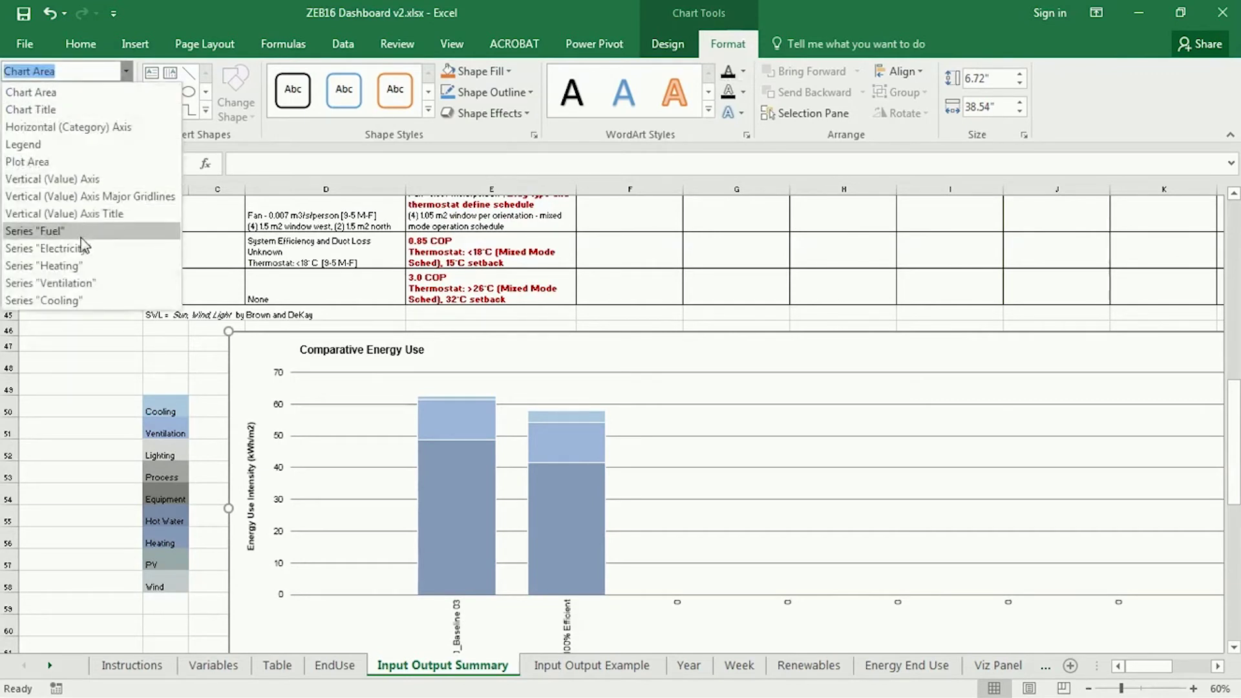
{"action": "left_click", "coordinate": [834, 449]}
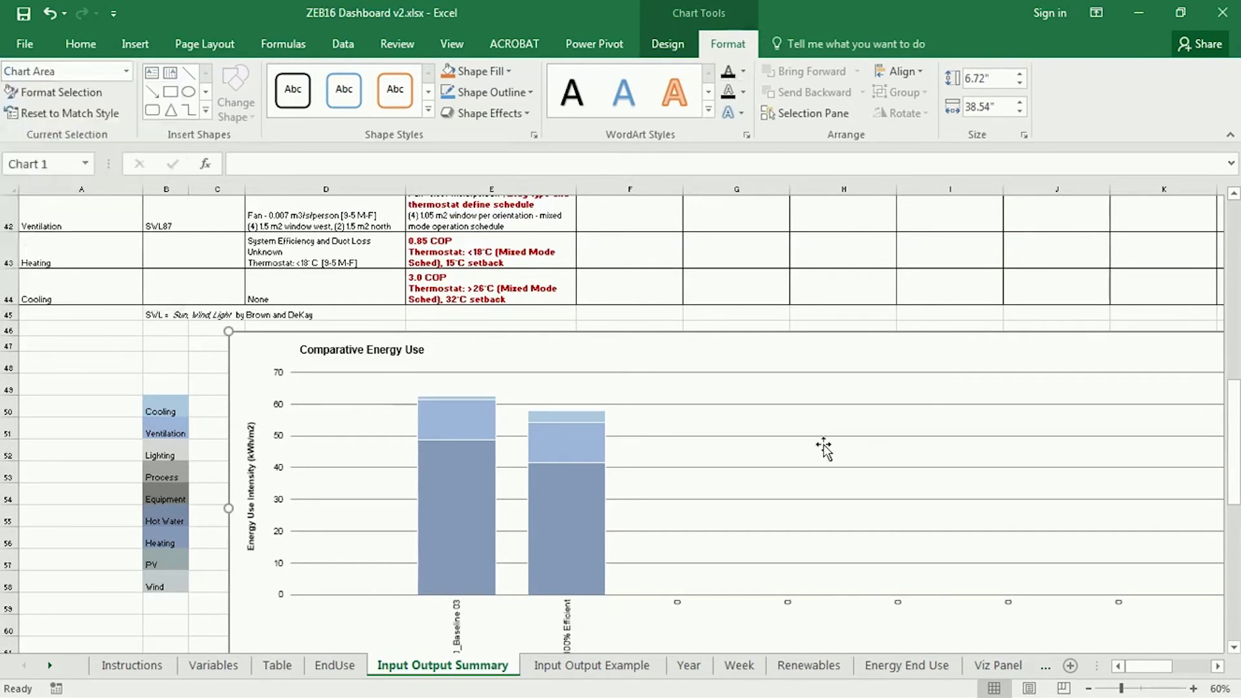
{"action": "left_click", "coordinate": [100, 383]}
{"action": "scroll", "coordinate": [595, 597], "scroll_direction": "down", "scroll_amount": 1}
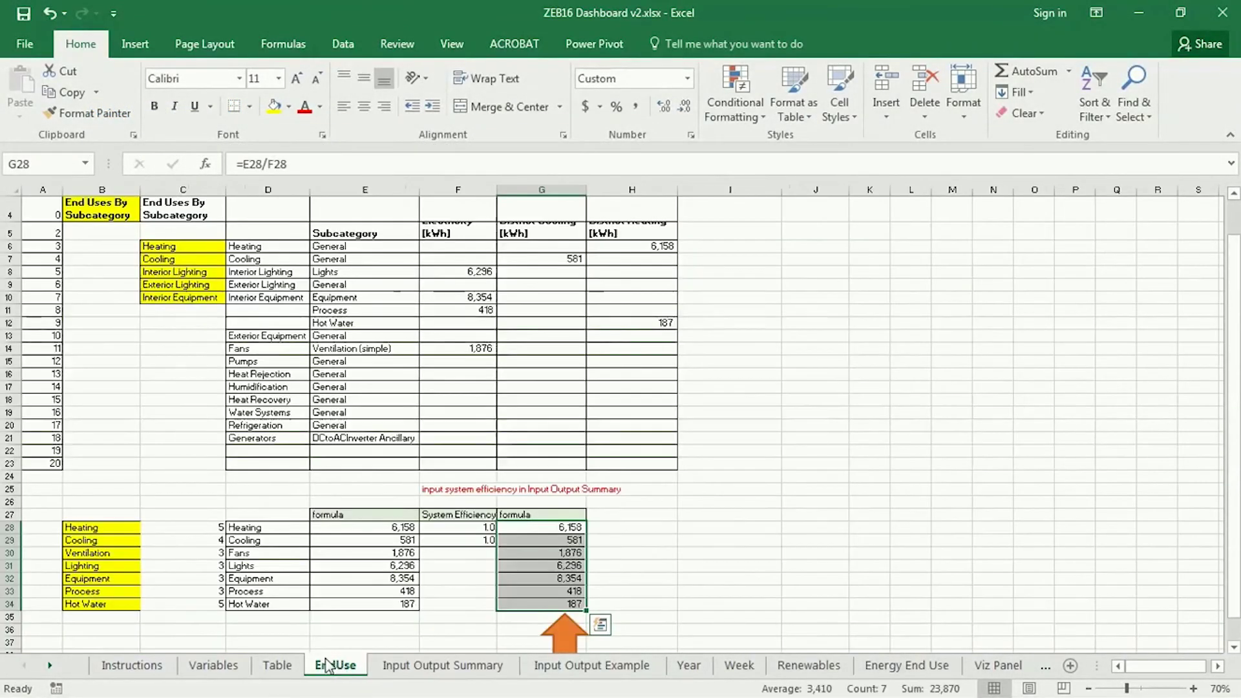
Step: Enter 2 for Space Heating efficiency in B13 and 3 for Space Cooling in B14
{"action": "left_click", "coordinate": [442, 664]}
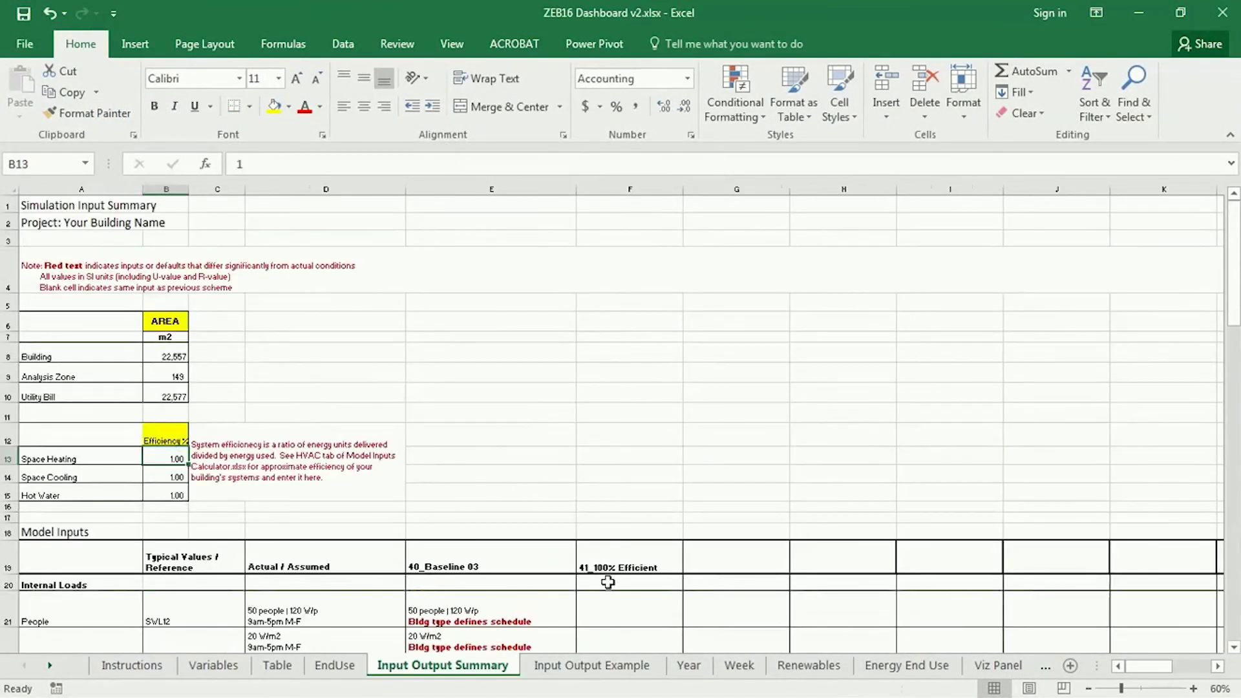
{"action": "type", "text": "2"}
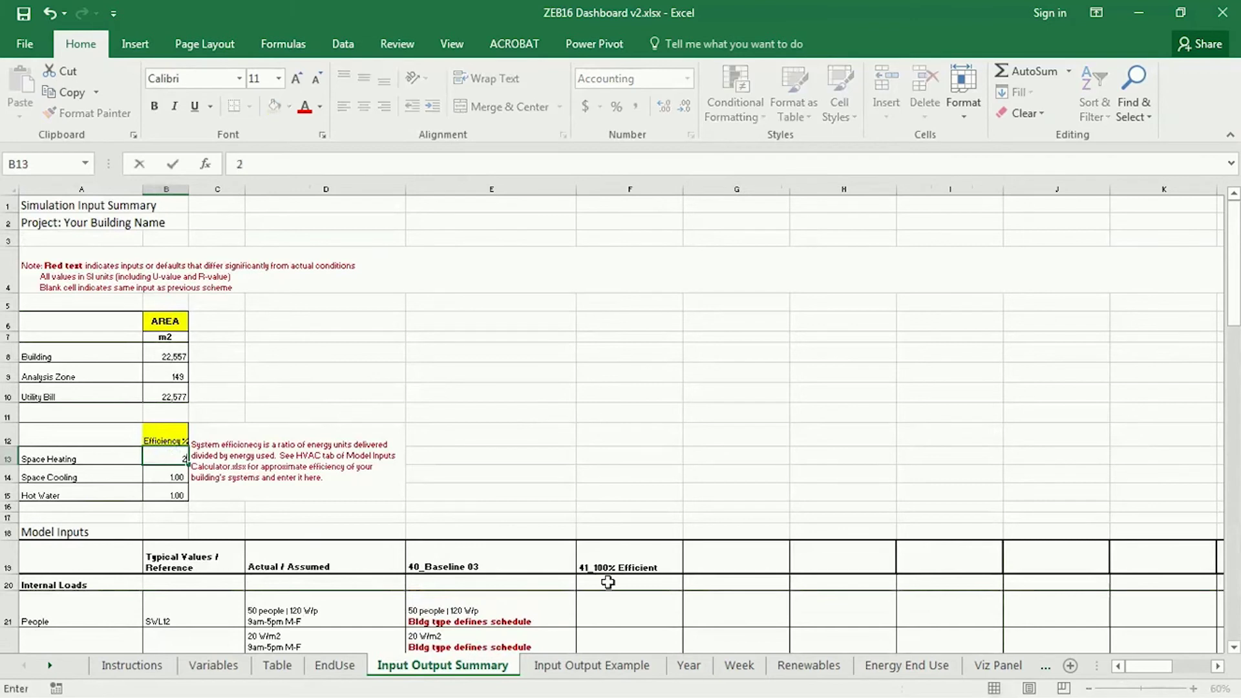
{"action": "key", "text": "Return"}
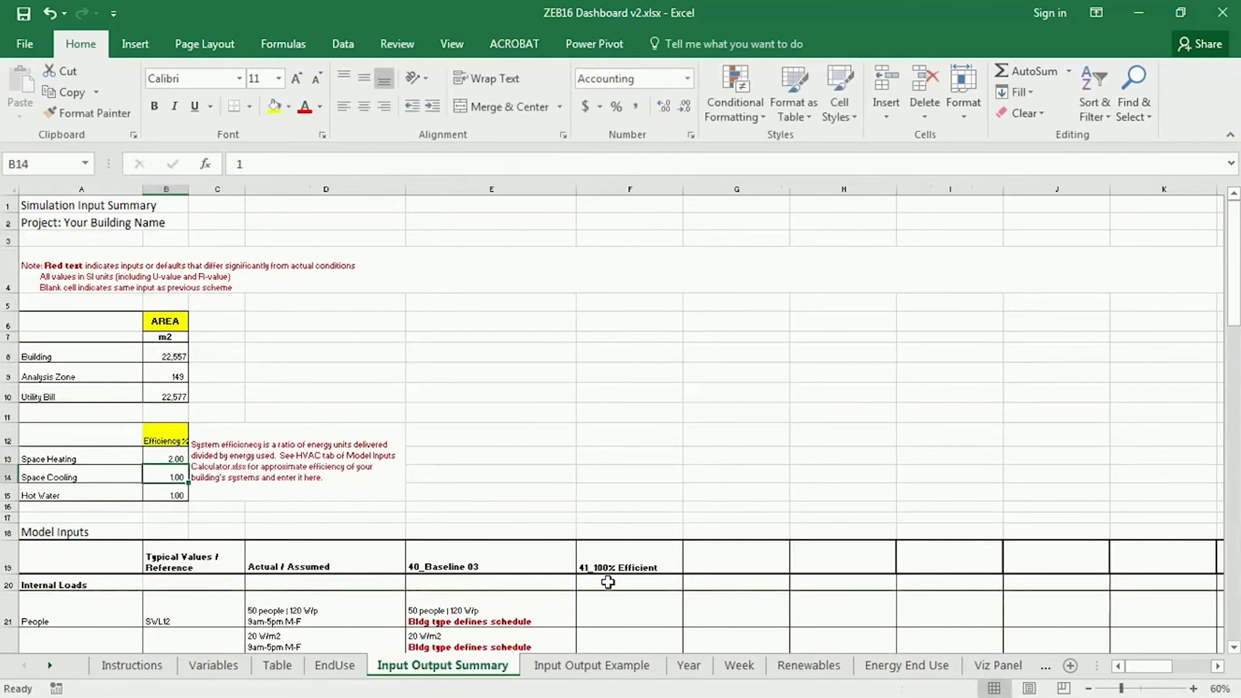
{"action": "type", "text": "3"}
{"action": "key", "text": "Return"}
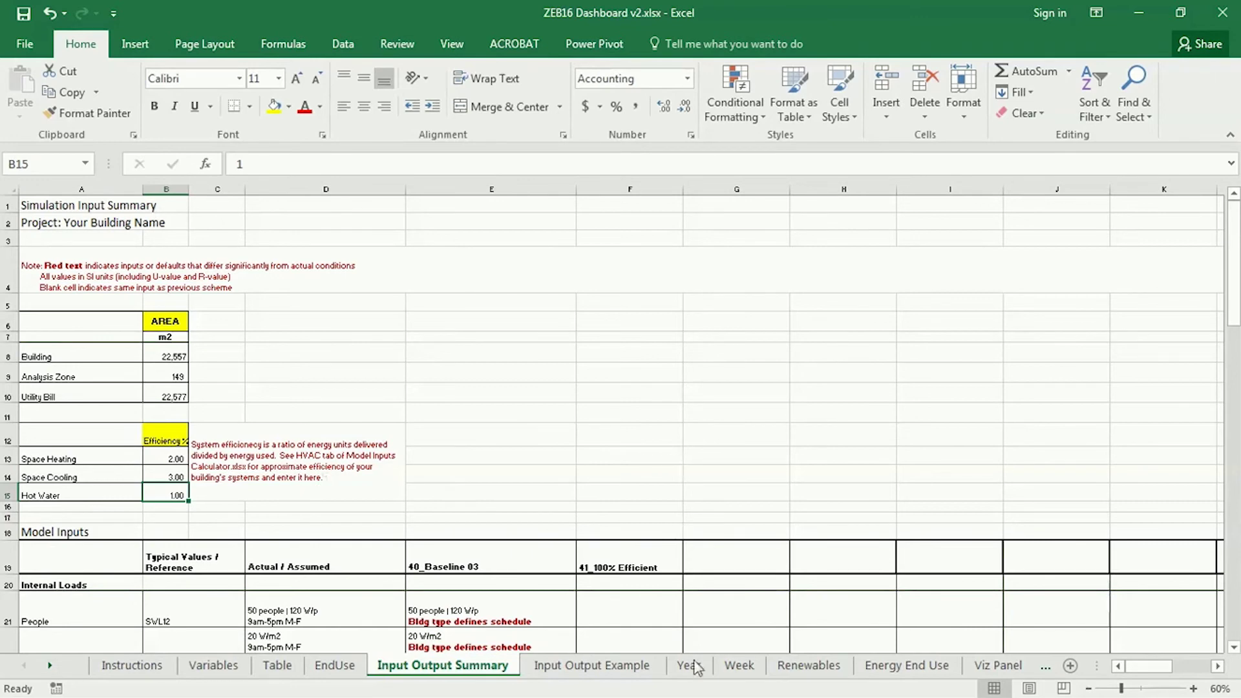
{"action": "scroll", "coordinate": [621, 388], "scroll_direction": "down", "scroll_amount": 2}
Step: Copy EndUse totals G28:G34 and paste them as values into G67
{"action": "left_click", "coordinate": [335, 665]}
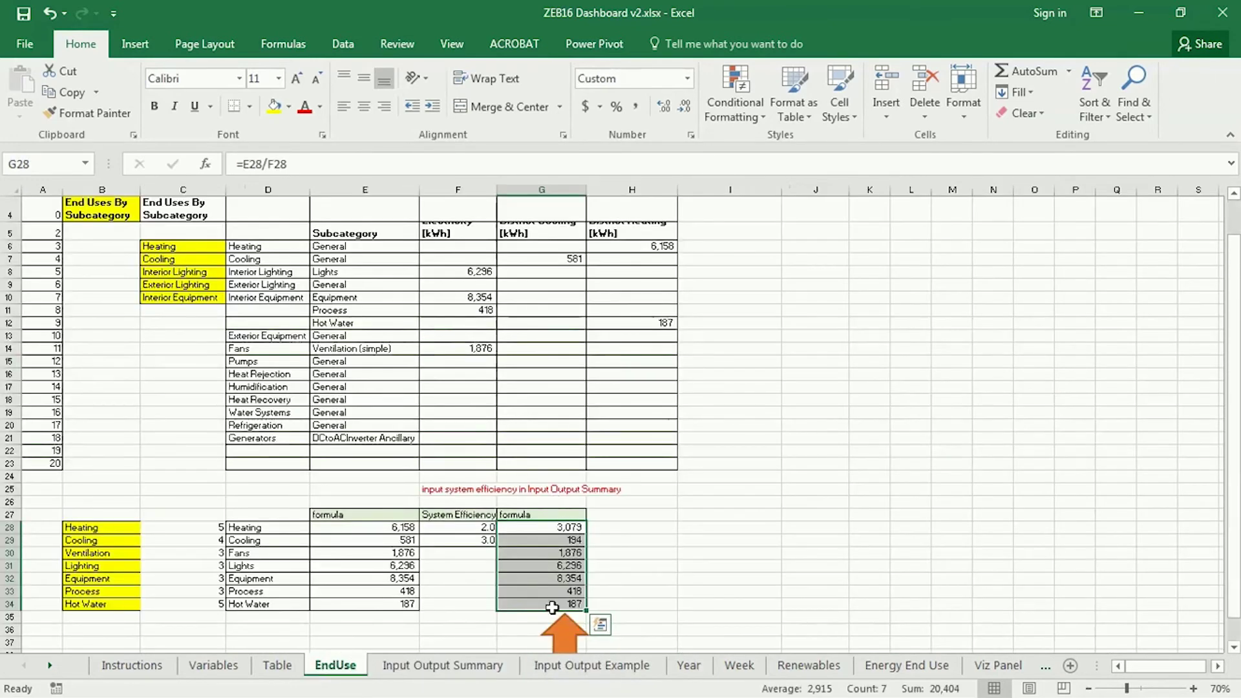
{"action": "left_click_drag", "start_coordinate": [521, 526], "coordinate": [523, 602]}
{"action": "key", "text": "ctrl+c"}
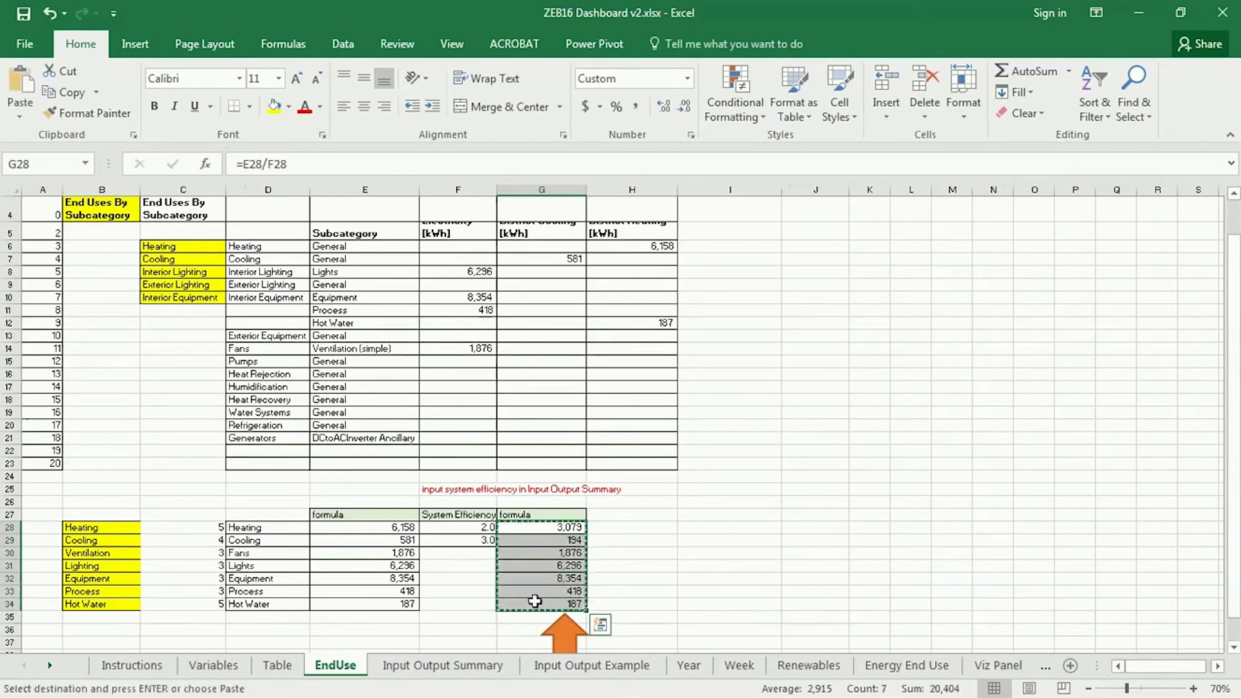
{"action": "left_click", "coordinate": [442, 665]}
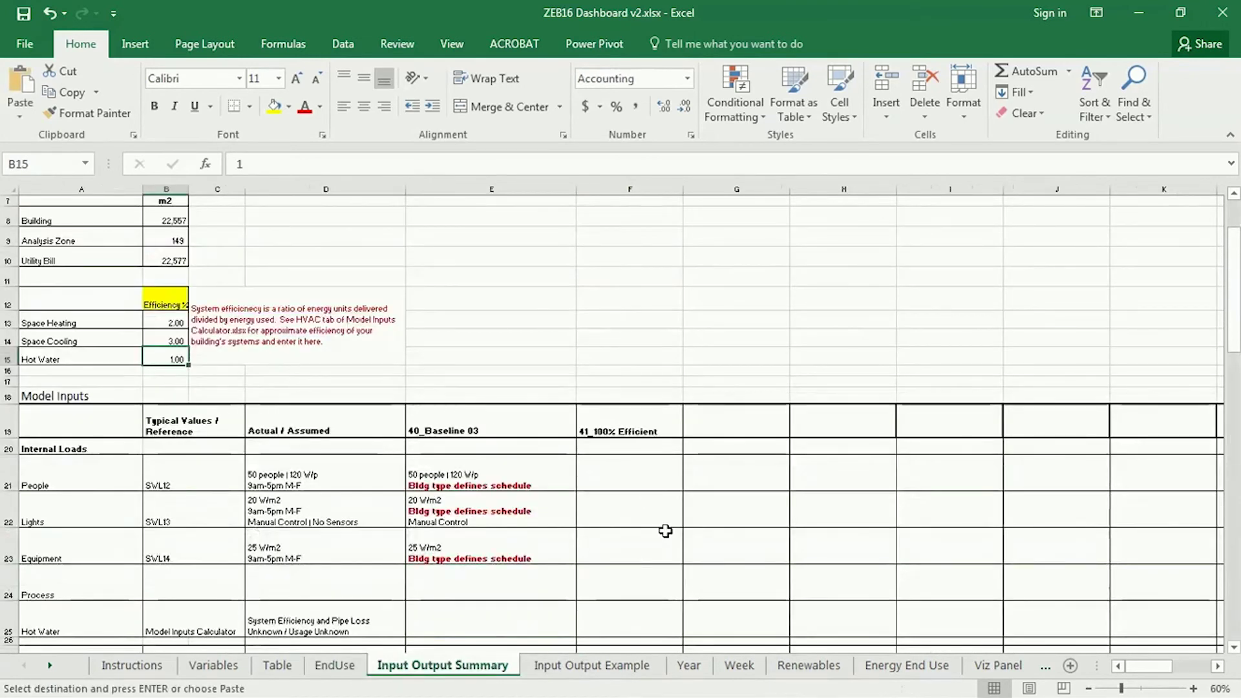
{"action": "scroll", "coordinate": [665, 530], "scroll_direction": "down", "scroll_amount": 13}
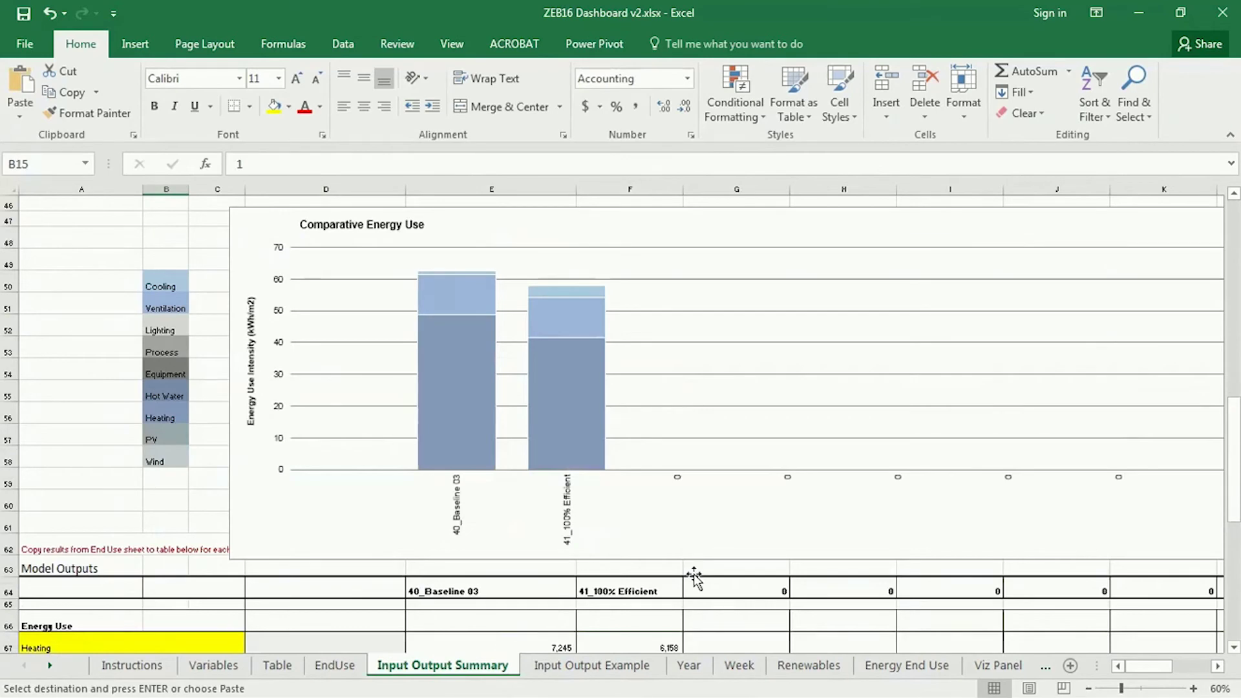
{"action": "scroll", "coordinate": [694, 578], "scroll_direction": "down", "scroll_amount": 2}
{"action": "right_click", "coordinate": [718, 529]}
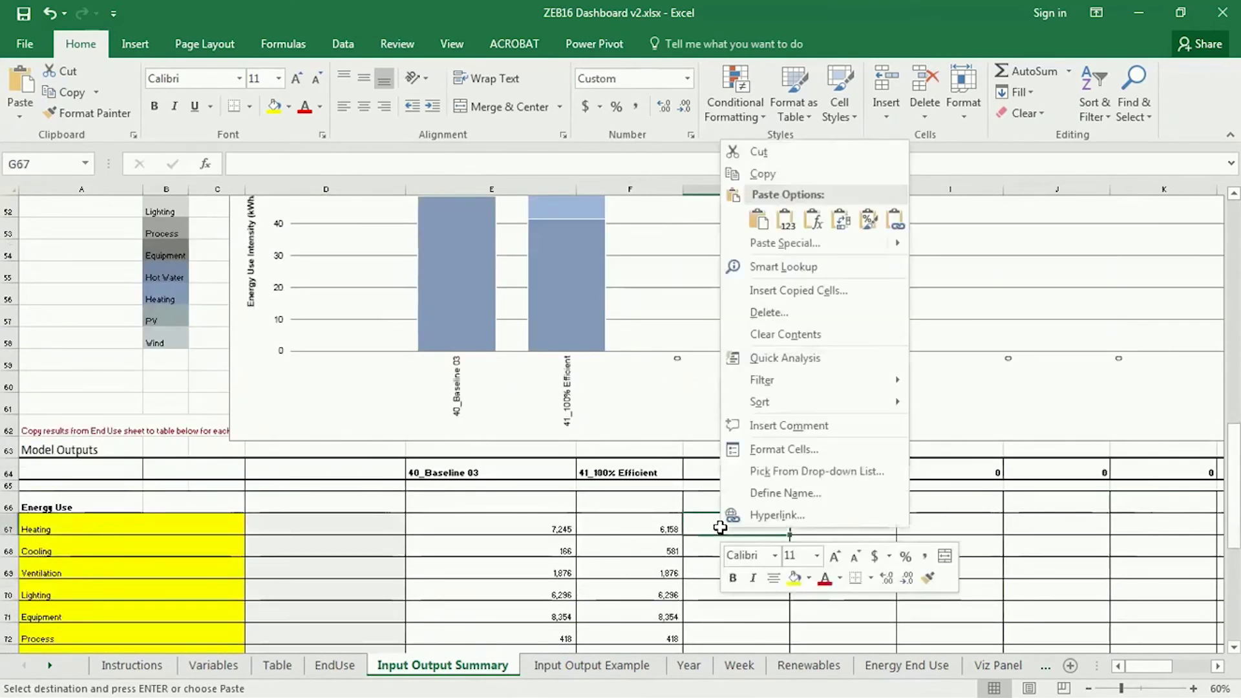
{"action": "left_click", "coordinate": [785, 220]}
Step: Title the column G scenario heading '42_COP-2 / COP 3'
{"action": "scroll", "coordinate": [743, 582], "scroll_direction": "up", "scroll_amount": 9}
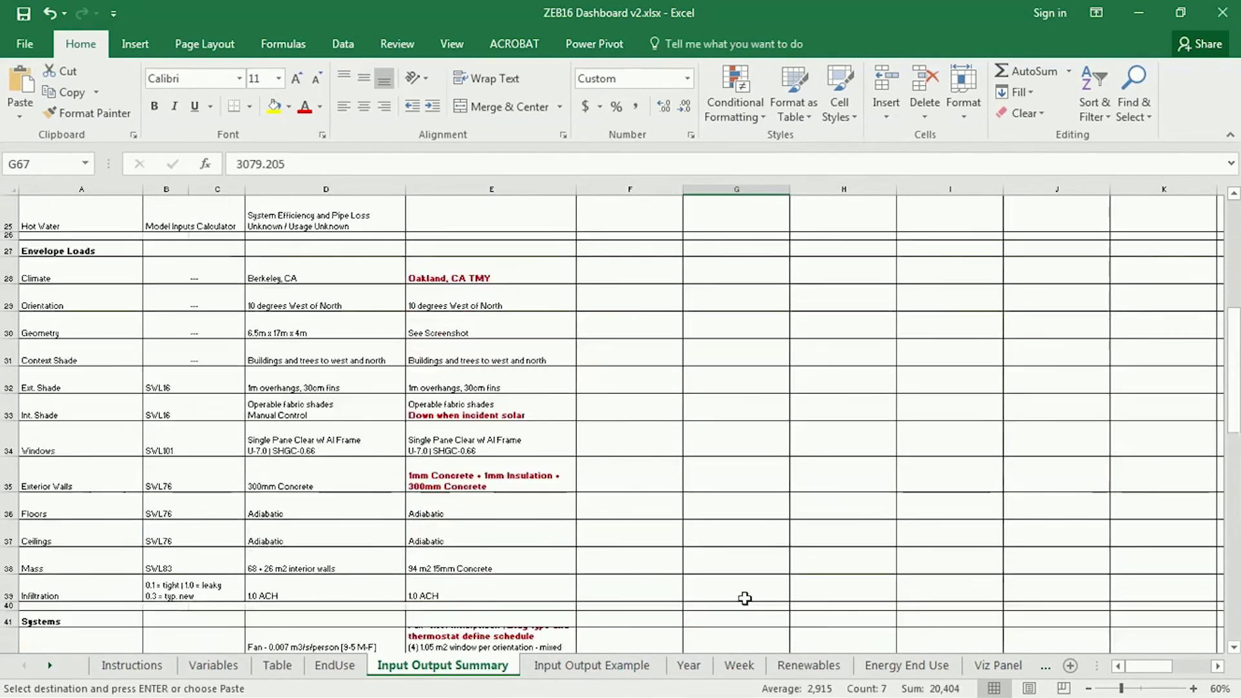
{"action": "scroll", "coordinate": [744, 599], "scroll_direction": "up", "scroll_amount": 3}
{"action": "left_click", "coordinate": [740, 252]}
{"action": "type", "text": "42_"}
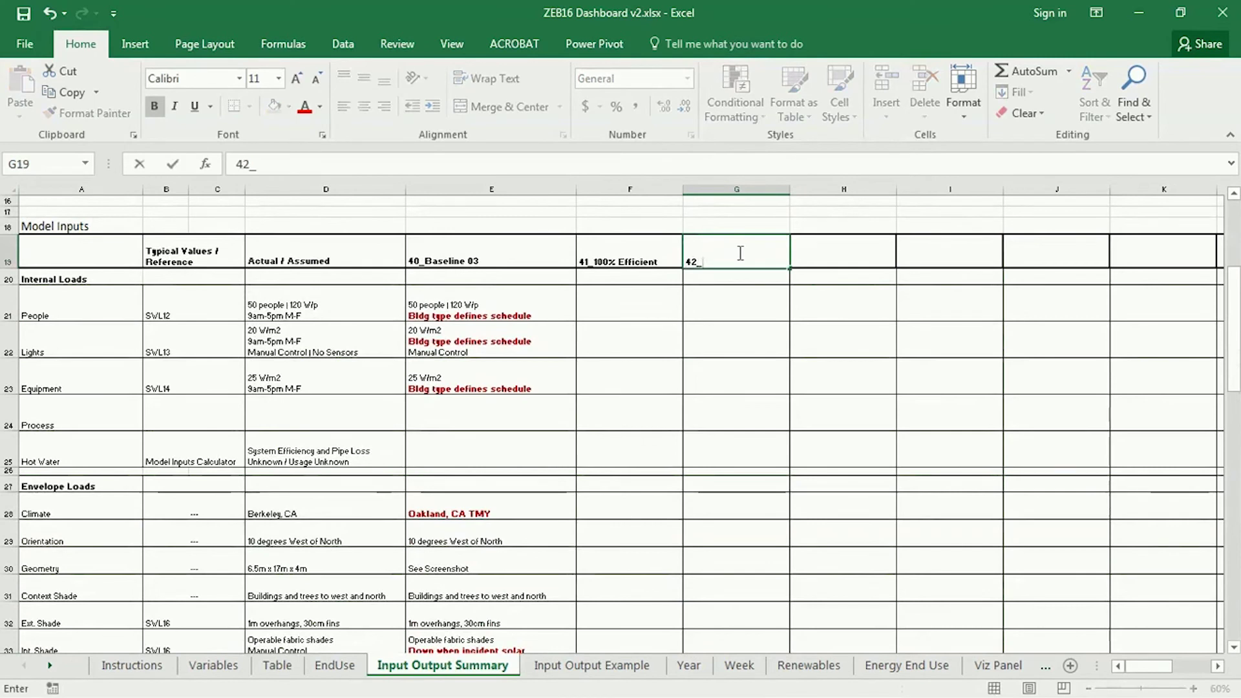
{"action": "type", "text": "COP-2 / COP 3"}
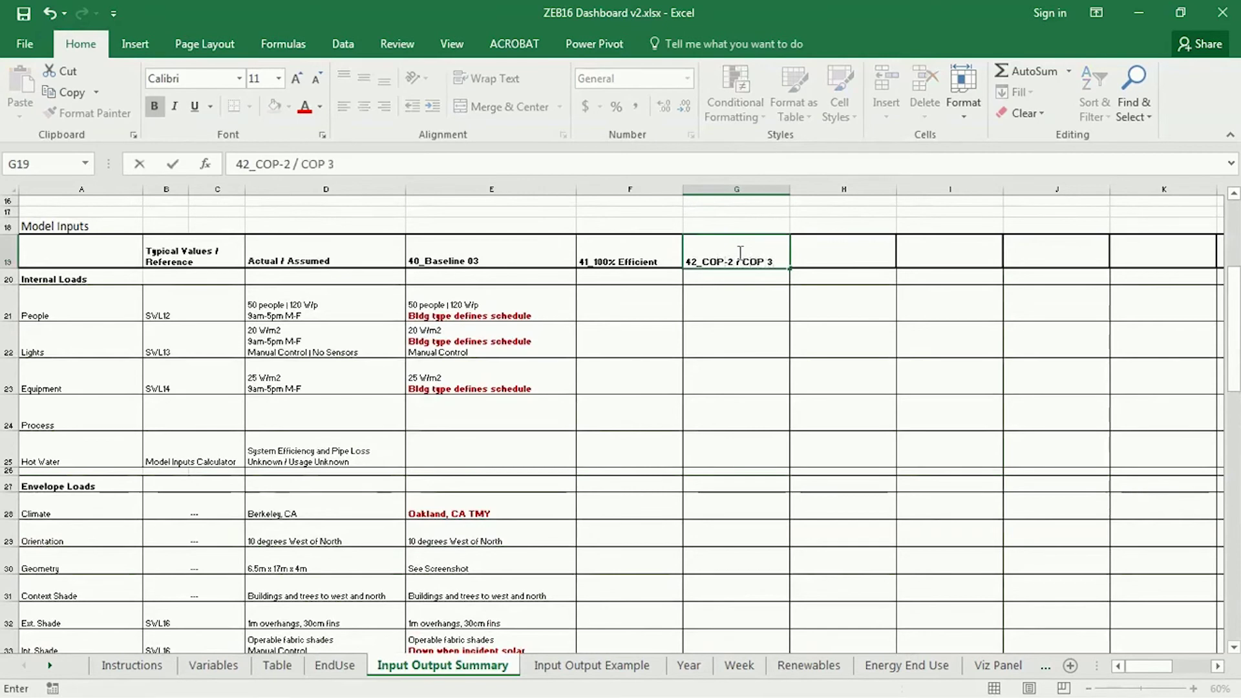
{"action": "key", "text": "Return"}
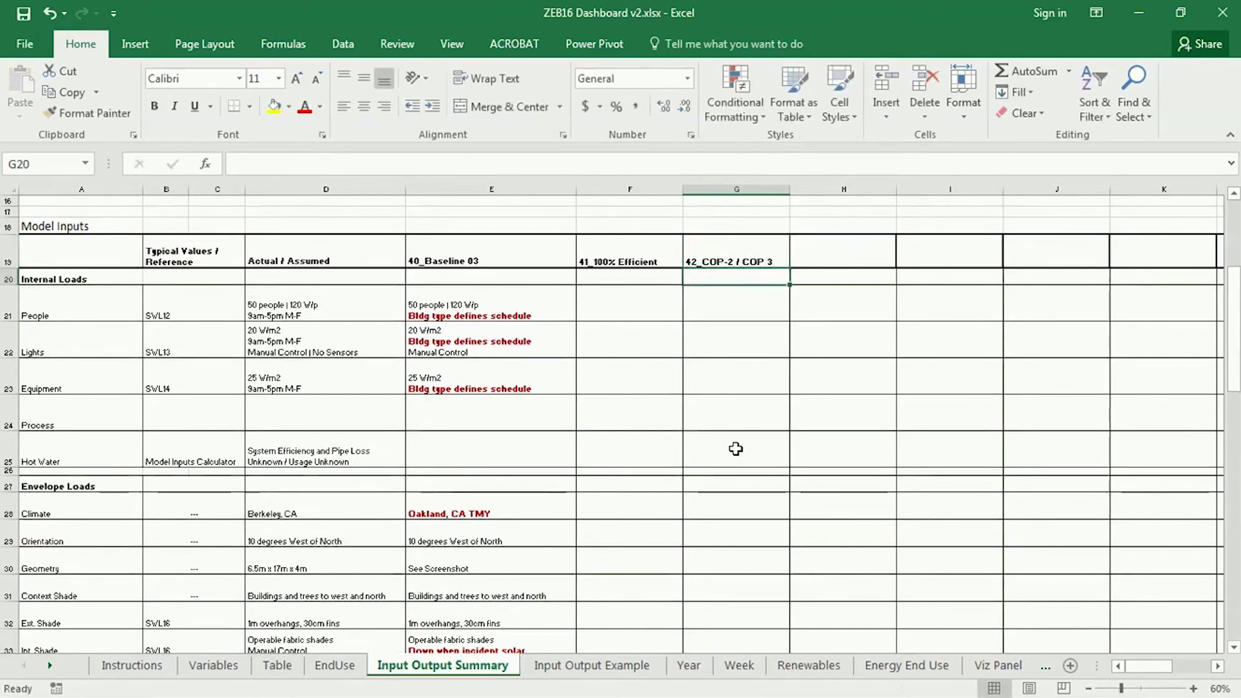
Step: Set the space heating efficiency to 5 and the space cooling efficiency to 6
{"action": "scroll", "coordinate": [735, 449], "scroll_direction": "down", "scroll_amount": 10}
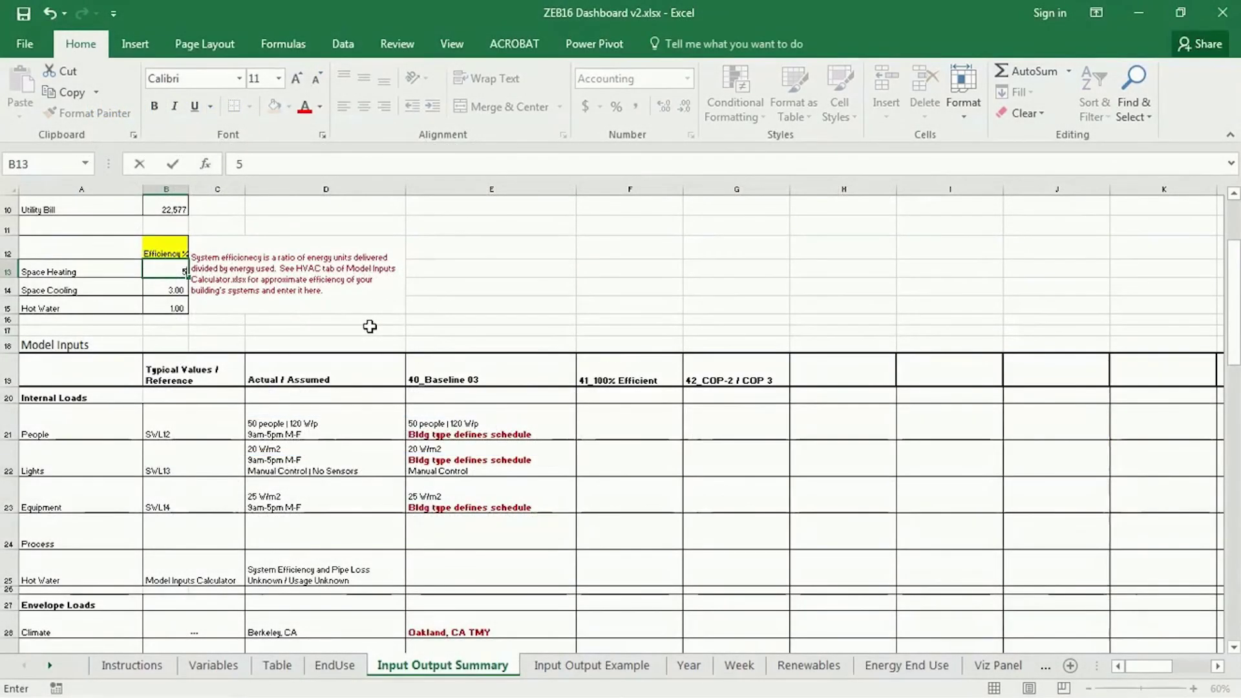
{"action": "key", "text": "Return"}
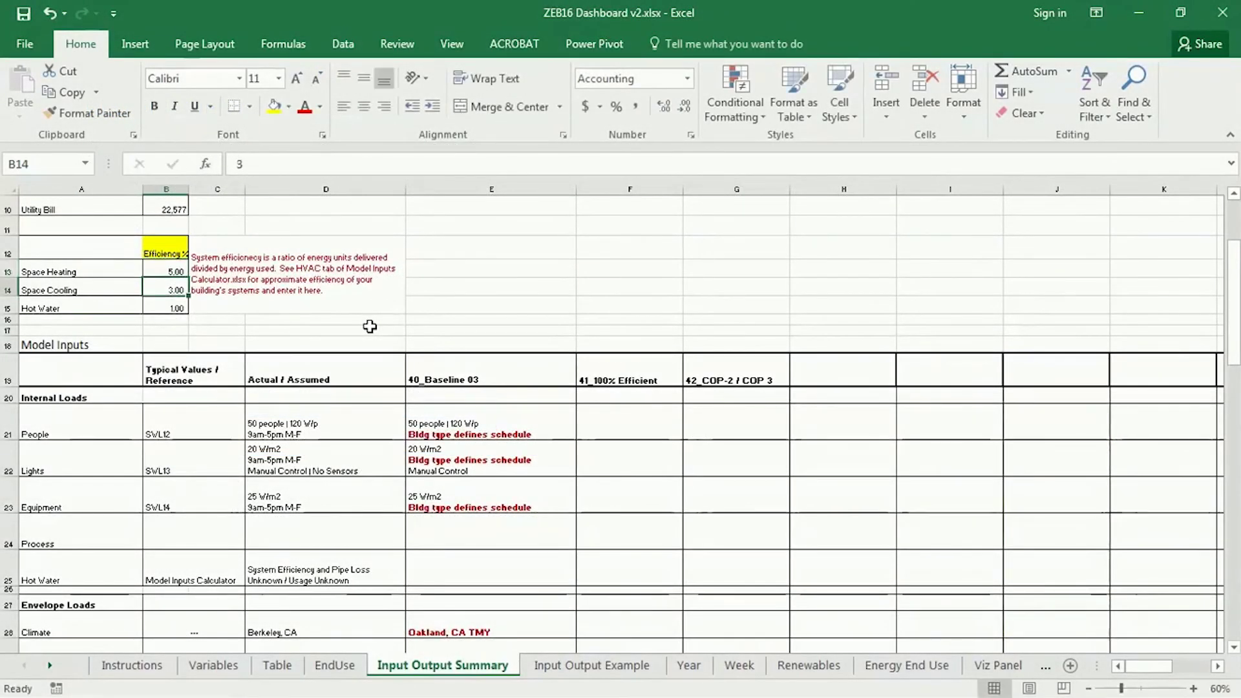
{"action": "type", "text": "6"}
{"action": "key", "text": "Return"}
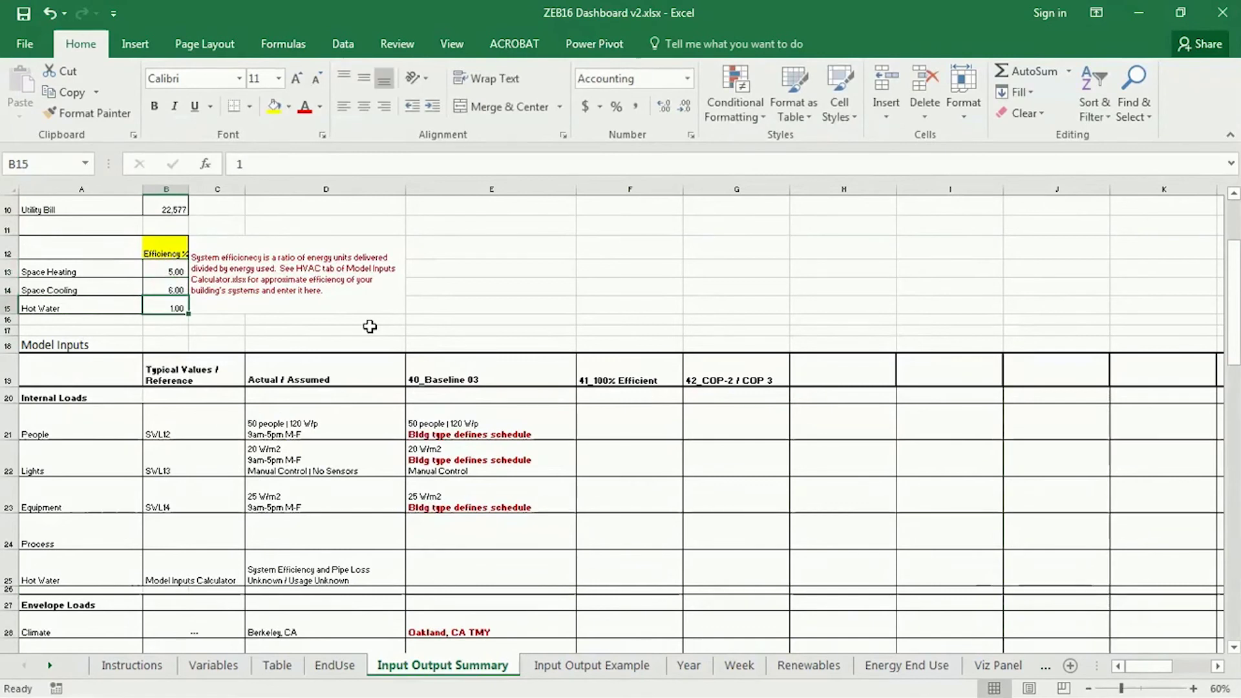
Step: Title the column H scenario '43_COP-5 / COP-6' and move to the EndUse sheet
{"action": "left_click", "coordinate": [868, 366]}
{"action": "type", "text": "43_COP-5/"}
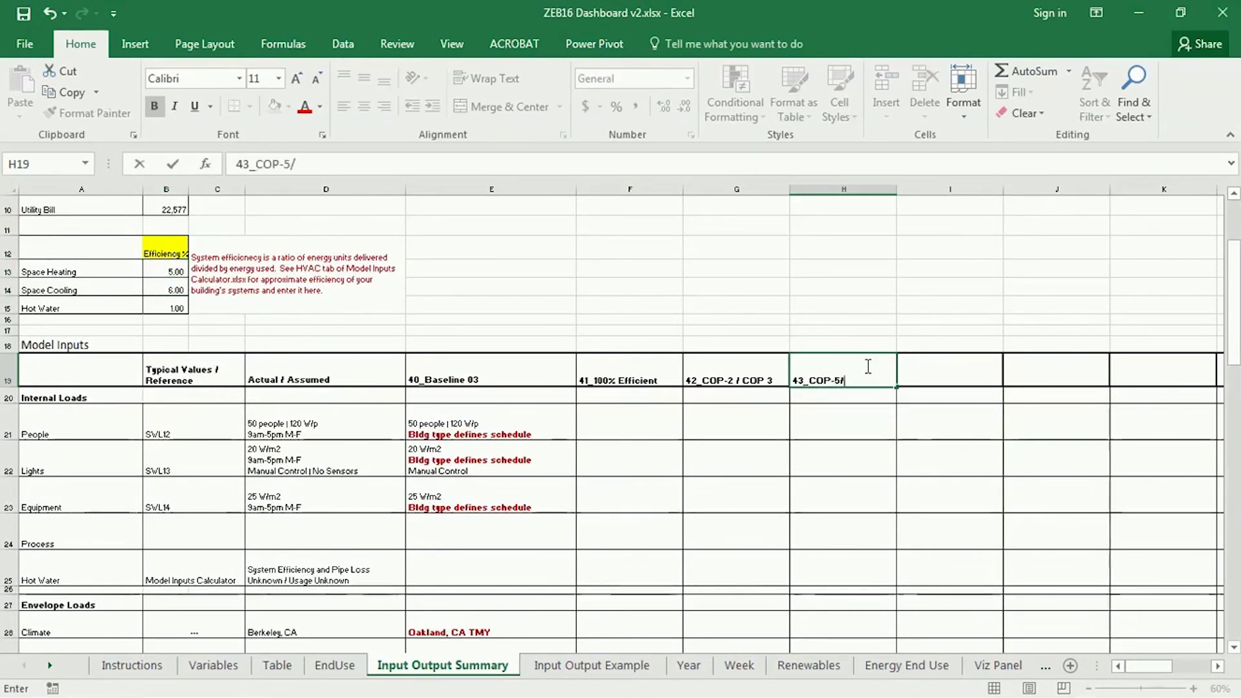
{"action": "key", "text": "BackSpace"}
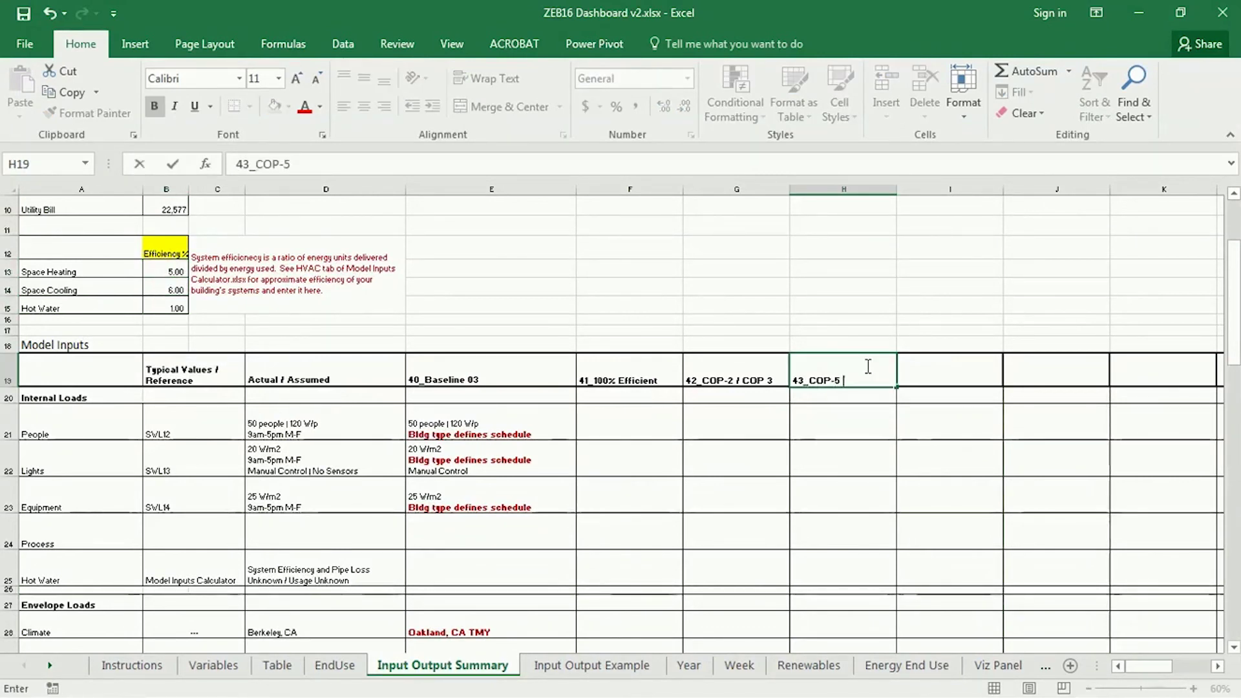
{"action": "type", "text": "/ COP- 6"}
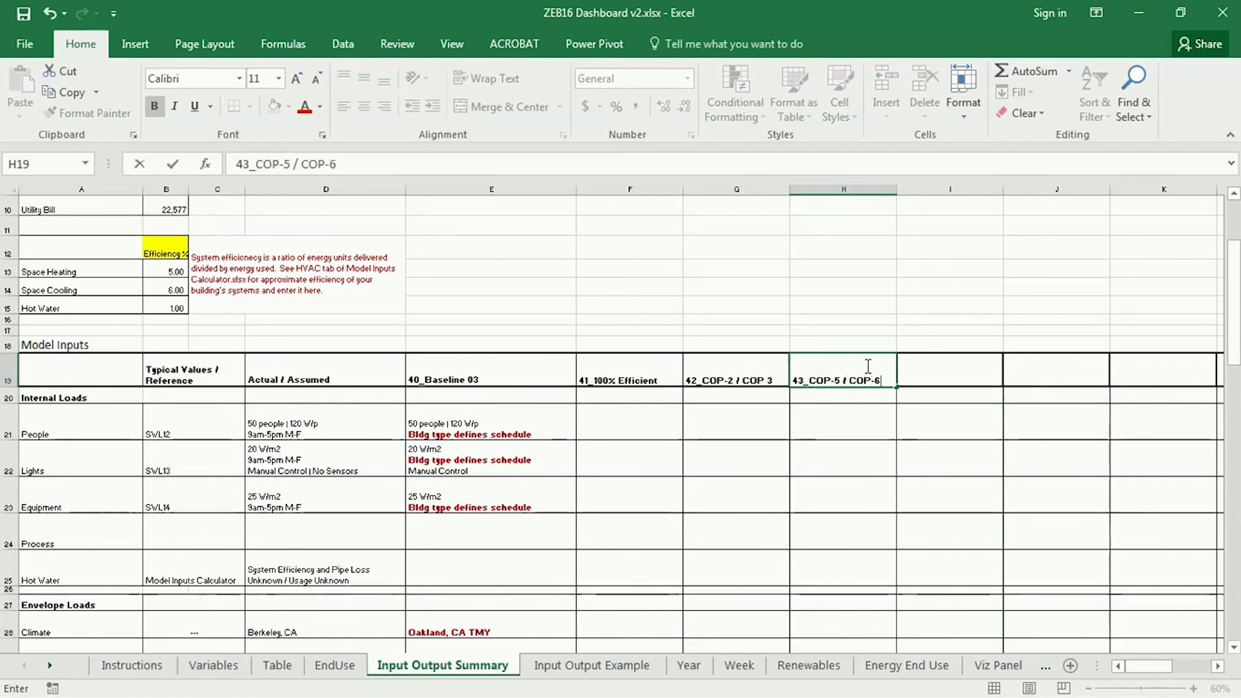
{"action": "key", "text": "Return"}
{"action": "left_click", "coordinate": [336, 665]}
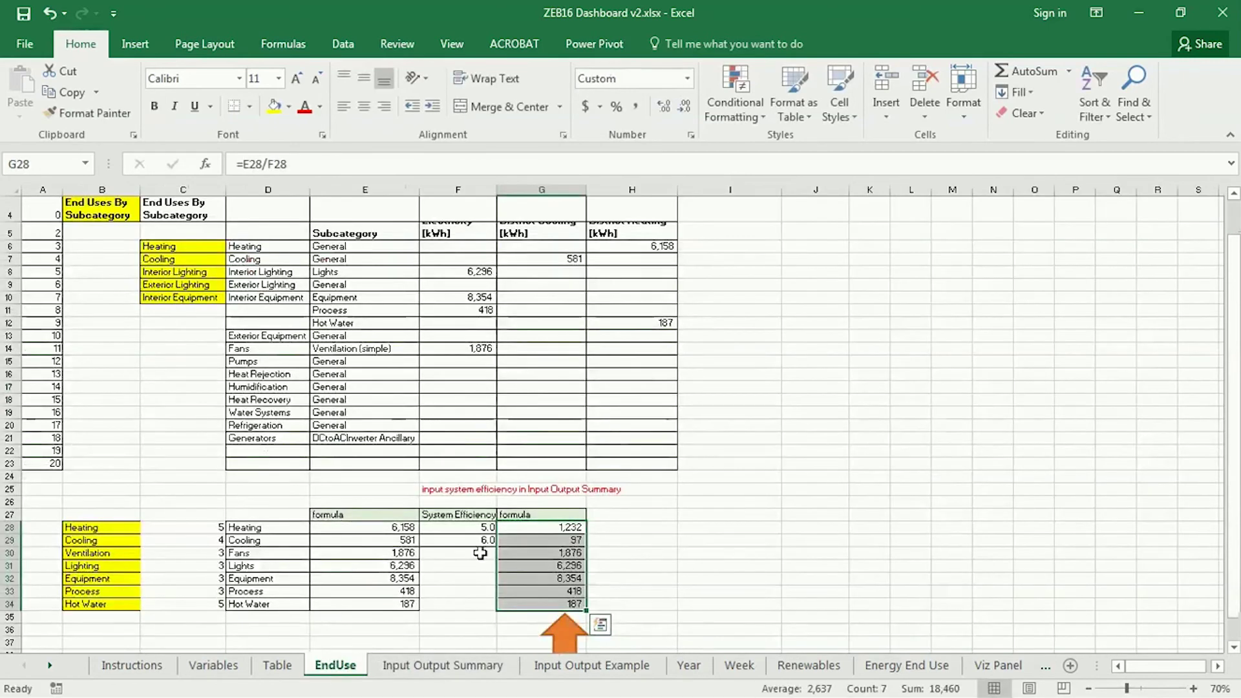
Step: Copy the EndUse results G28:G34 and paste them as values into H67 on Input Output Summary
{"action": "key", "text": "ctrl+c"}
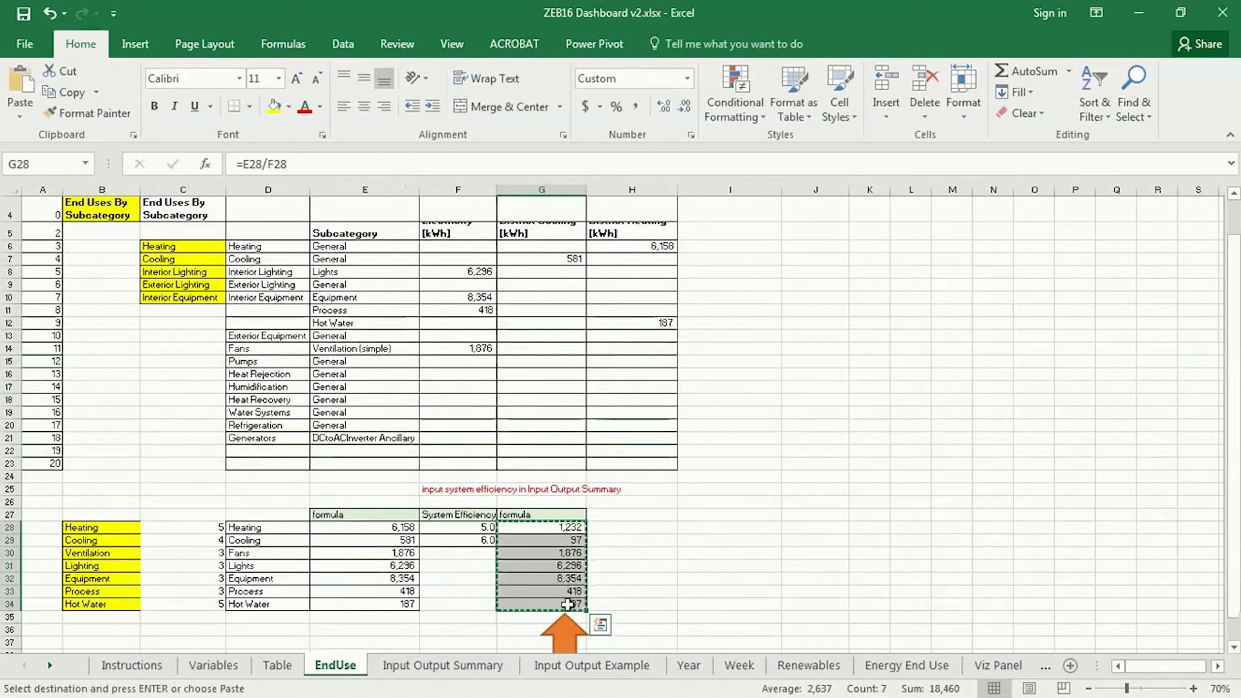
{"action": "left_click", "coordinate": [443, 665]}
{"action": "scroll", "coordinate": [647, 572], "scroll_direction": "down", "scroll_amount": 10}
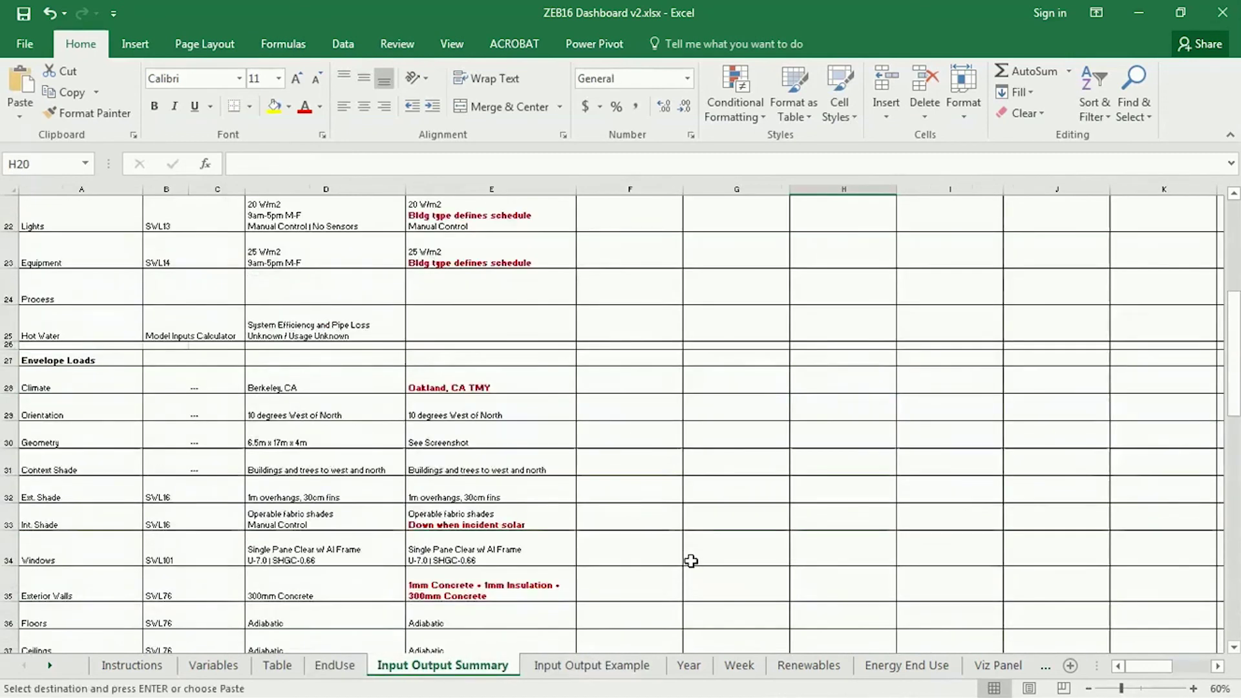
{"action": "scroll", "coordinate": [691, 560], "scroll_direction": "down", "scroll_amount": 3}
{"action": "left_click", "coordinate": [839, 591]}
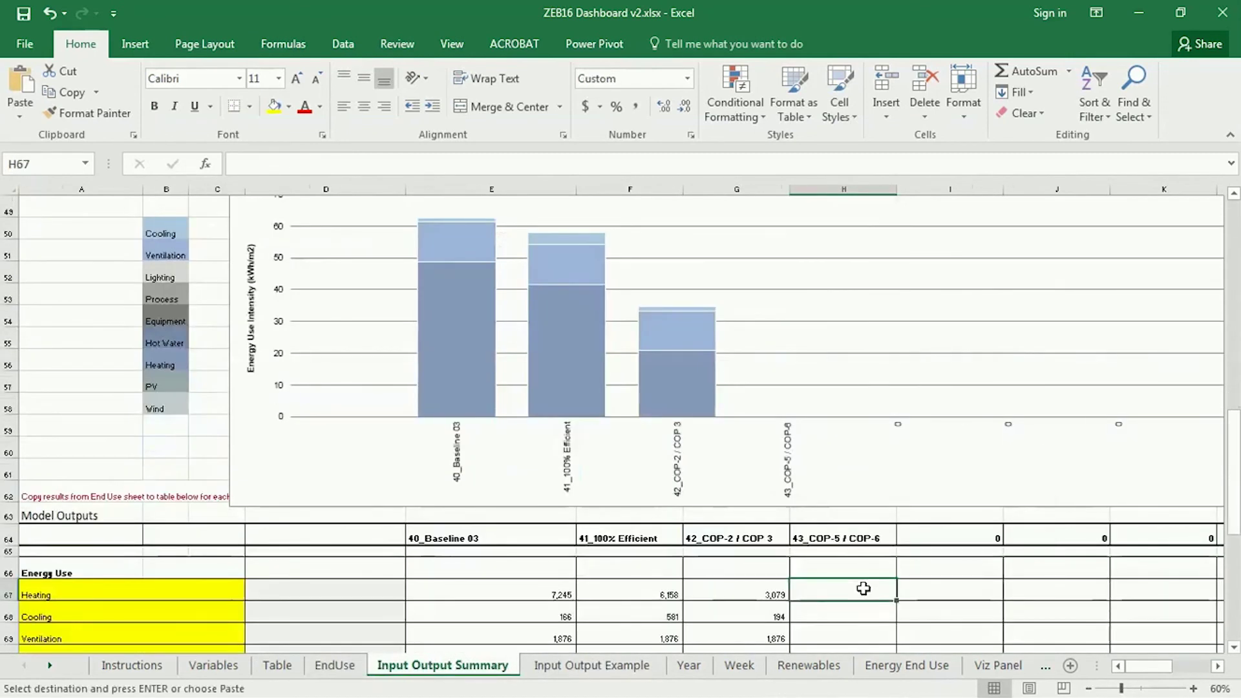
{"action": "right_click", "coordinate": [840, 591]}
{"action": "left_click", "coordinate": [915, 283]}
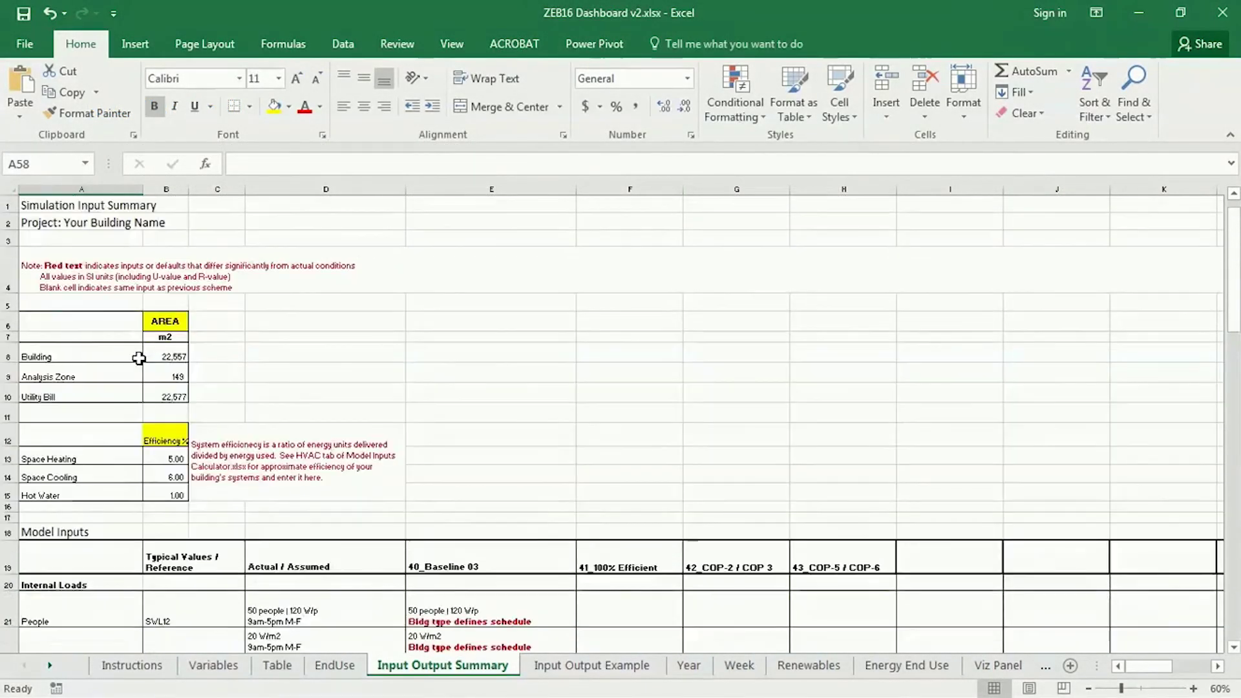
Step: Set the space heating efficiency to 5.5 and the space cooling efficiency to 6.5
{"action": "left_click", "coordinate": [167, 459]}
{"action": "type", "text": "5.5"}
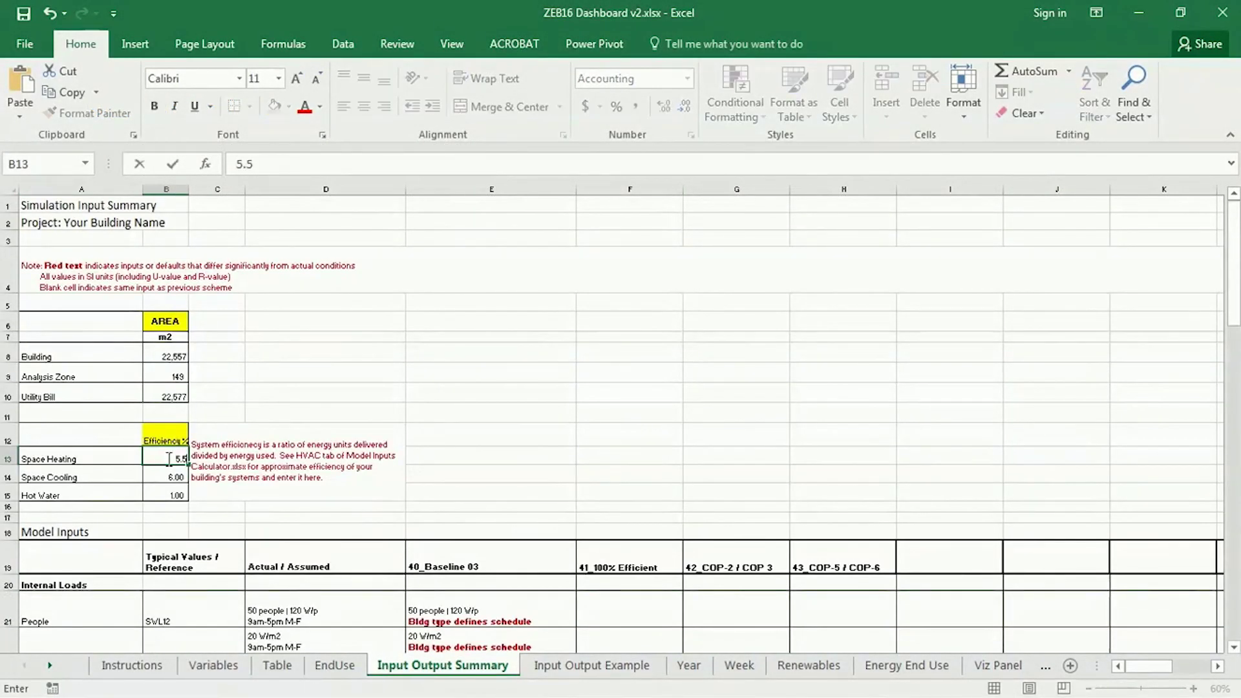
{"action": "key", "text": "Return"}
{"action": "type", "text": "6."}
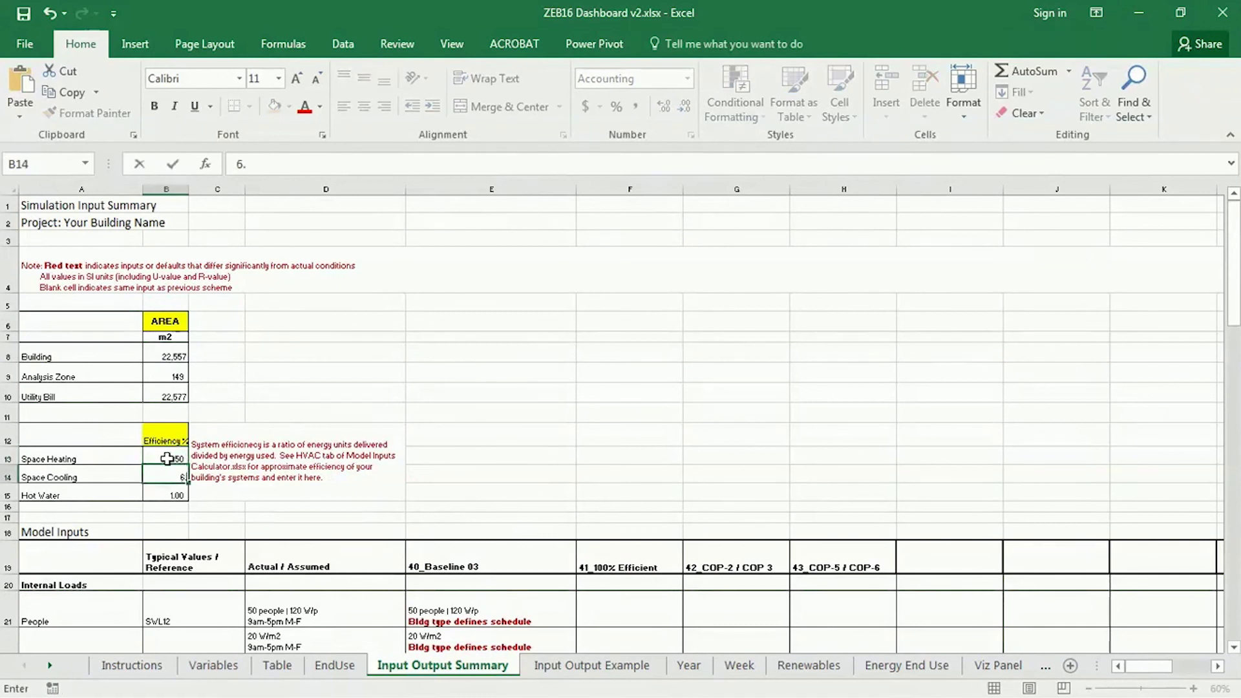
{"action": "key", "text": "Return"}
Step: Title the column I scenario '44_COP -5.5 / 6.5 & FAN'
{"action": "left_click", "coordinate": [932, 558]}
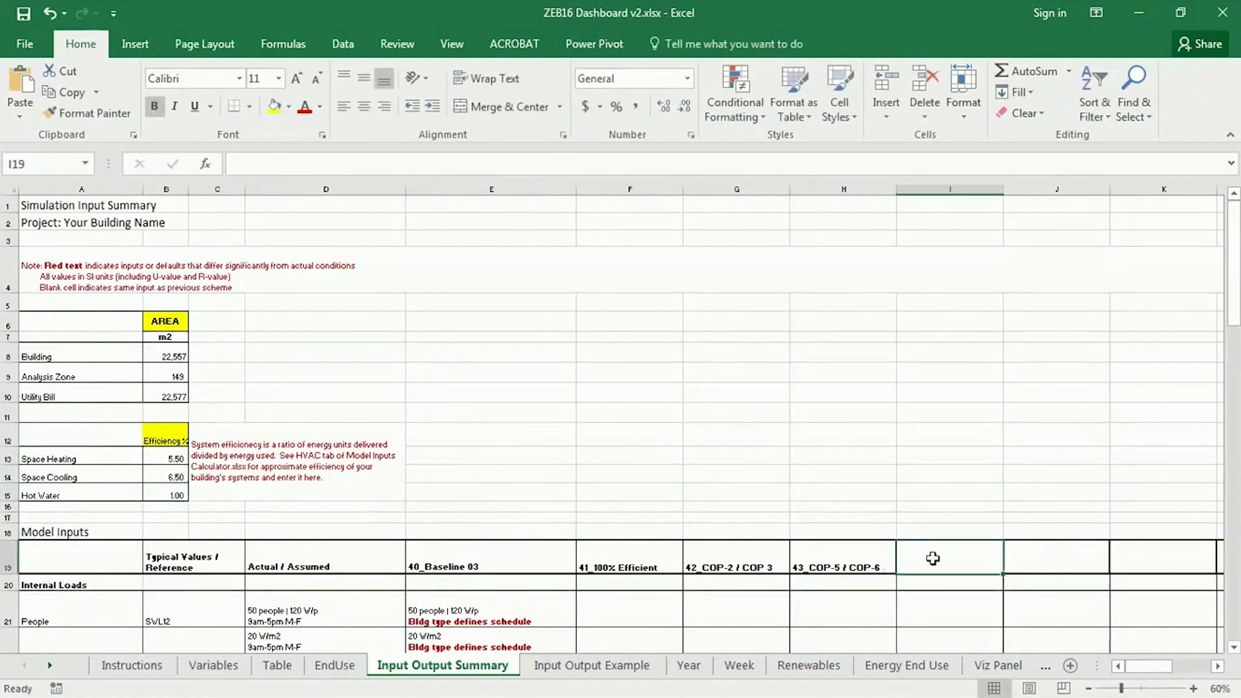
{"action": "type", "text": "44_COP -5.5 / 6.5"}
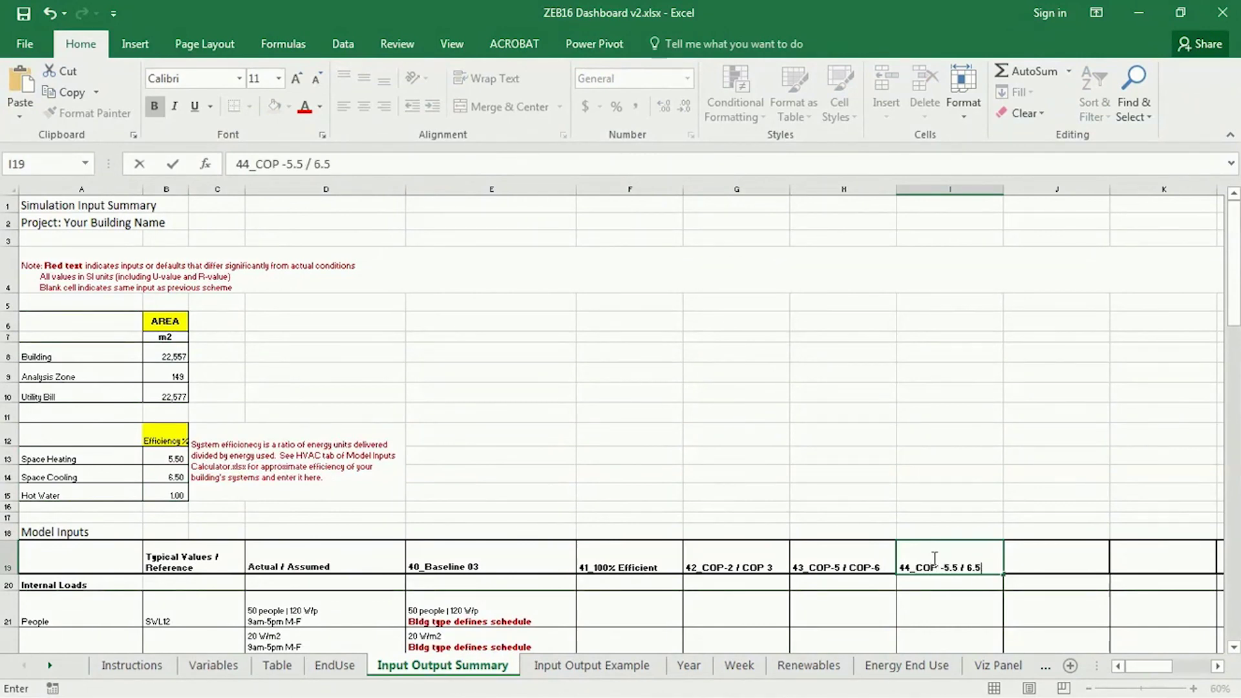
{"action": "type", "text": " & FAN"}
{"action": "key", "text": "Return"}
{"action": "scroll", "coordinate": [950, 508], "scroll_direction": "down", "scroll_amount": 15}
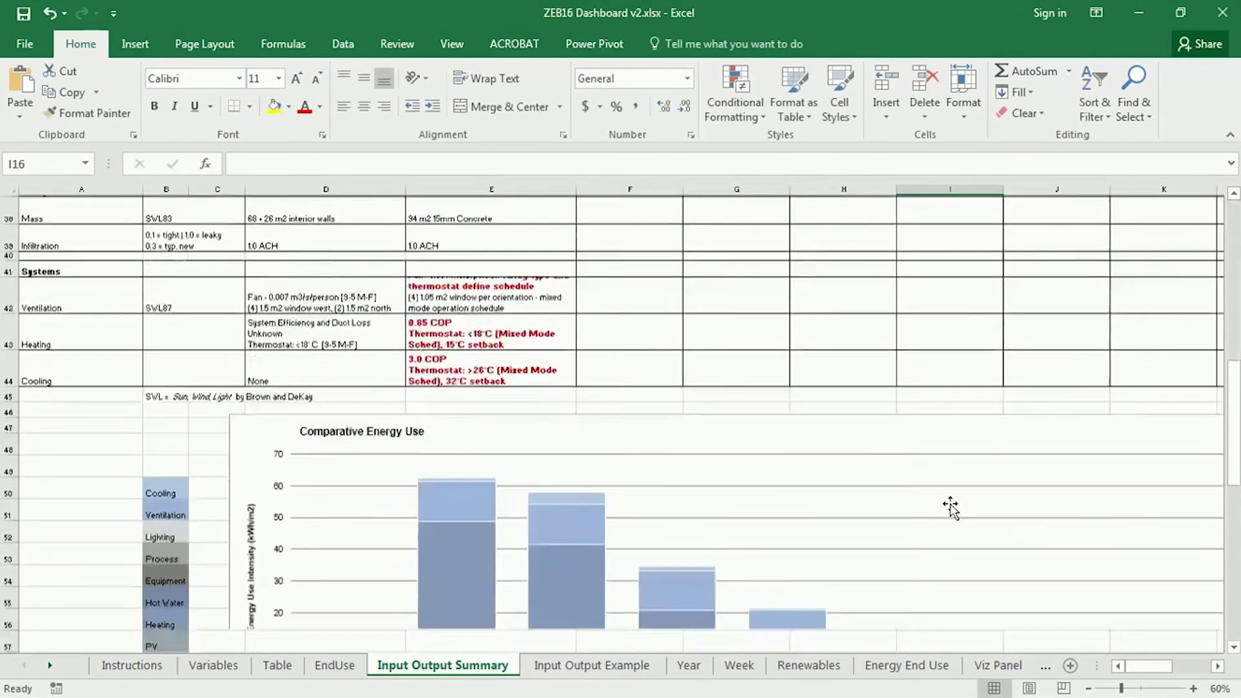
Step: Copy the EndUse results G28:G34 and paste them as values into I67 on Input Output Summary
{"action": "left_click", "coordinate": [335, 665]}
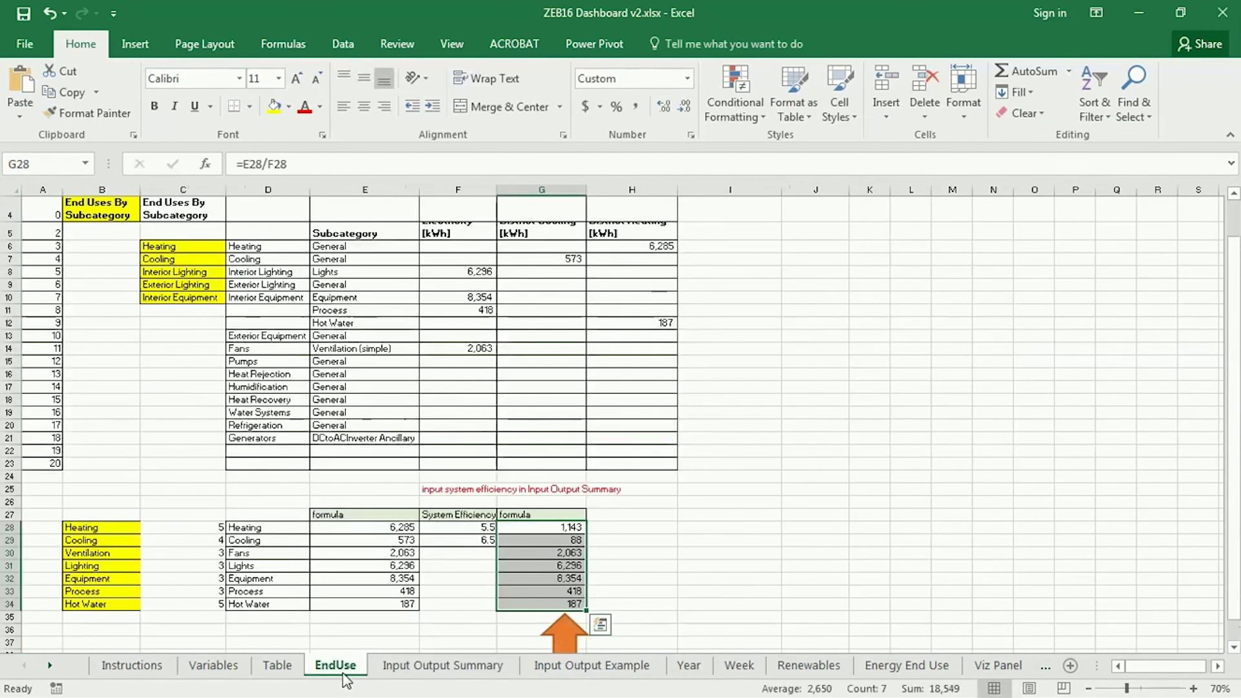
{"action": "key", "text": "ctrl+c"}
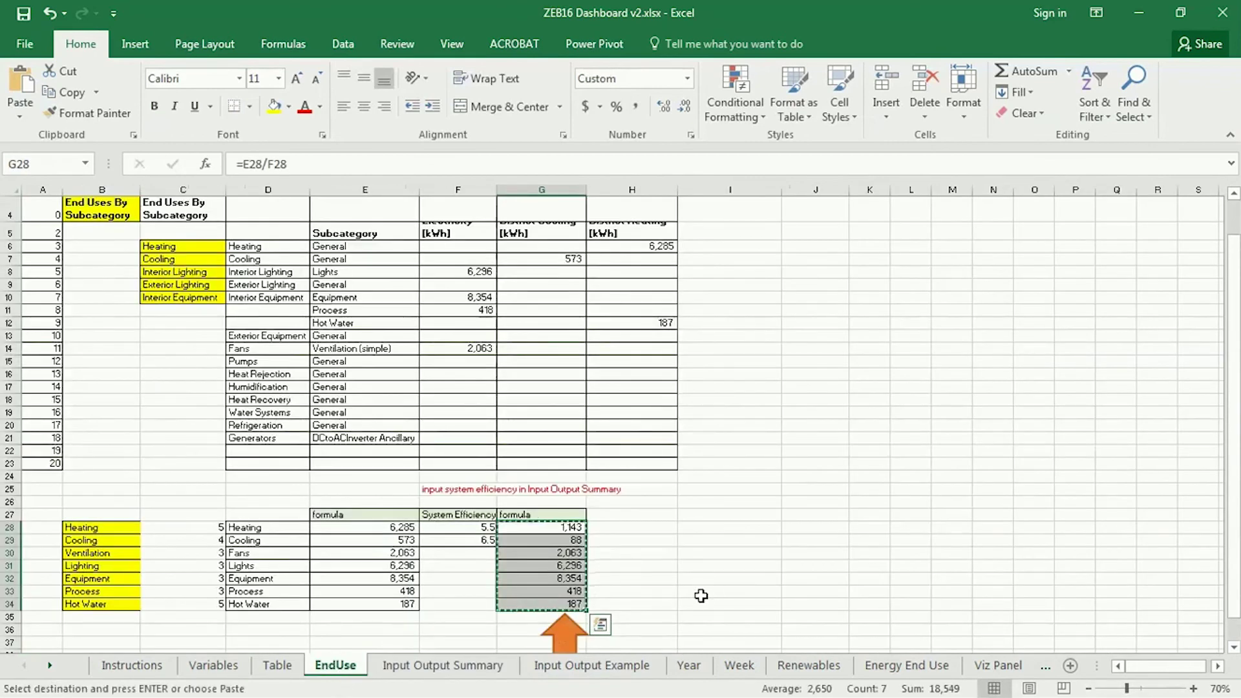
{"action": "left_click", "coordinate": [423, 666]}
{"action": "scroll", "coordinate": [983, 562], "scroll_direction": "down", "scroll_amount": 2}
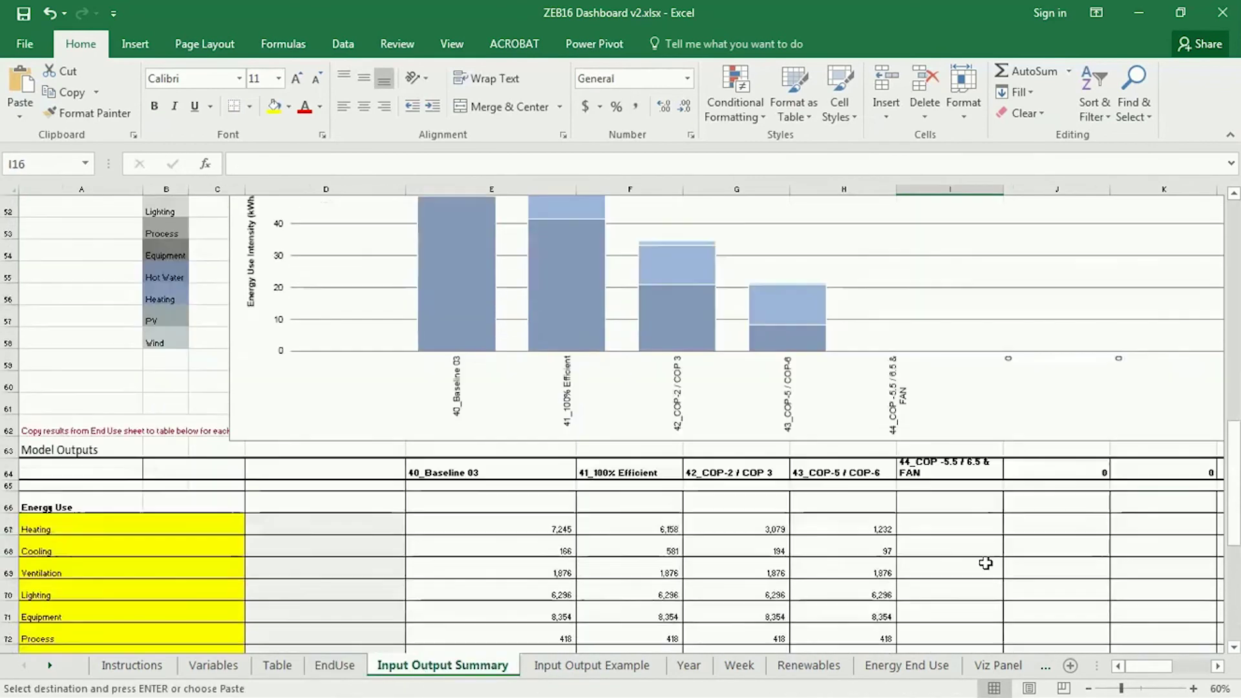
{"action": "right_click", "coordinate": [946, 523]}
{"action": "left_click", "coordinate": [1014, 215]}
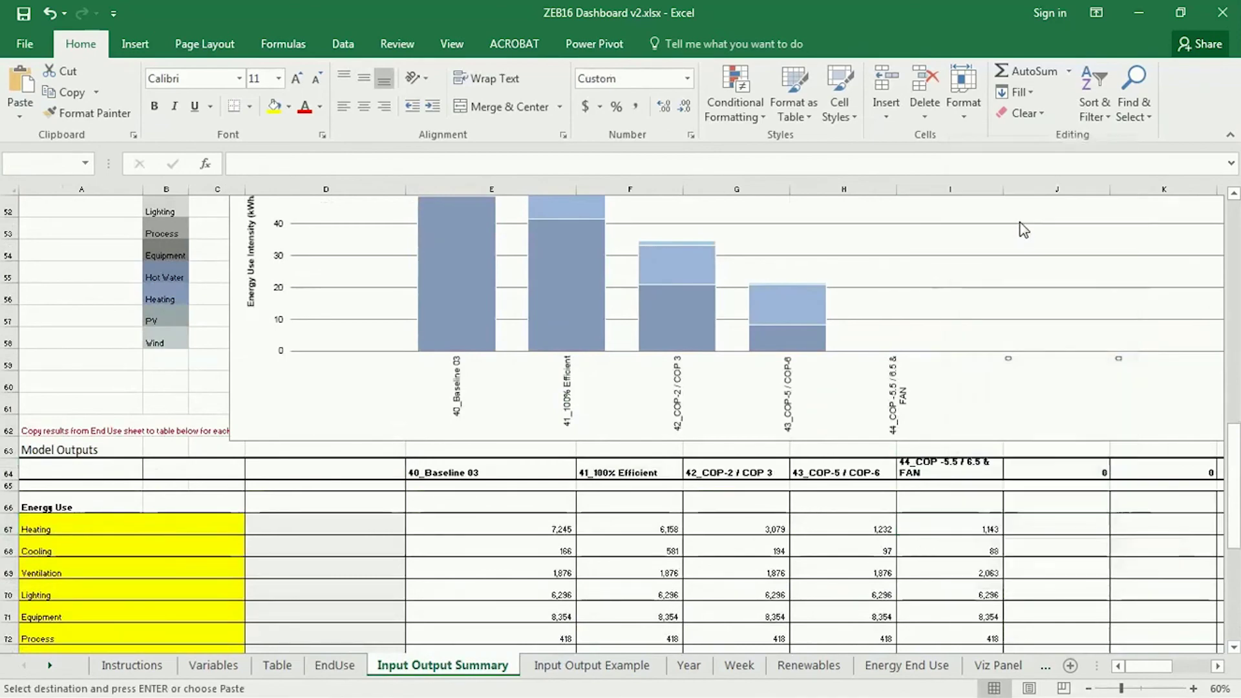